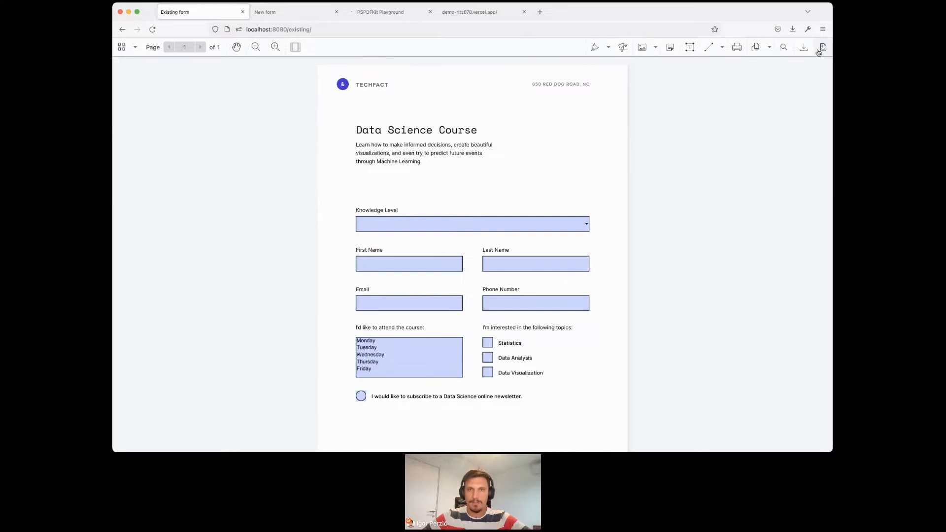
- Turn on form editing for the existing form and open the properties of the Last Name text field
click(822, 47)
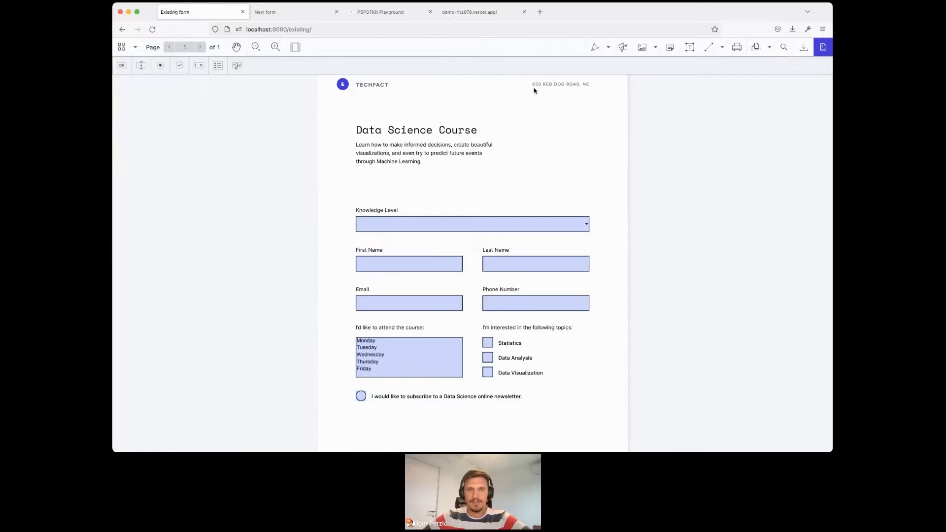
click(542, 270)
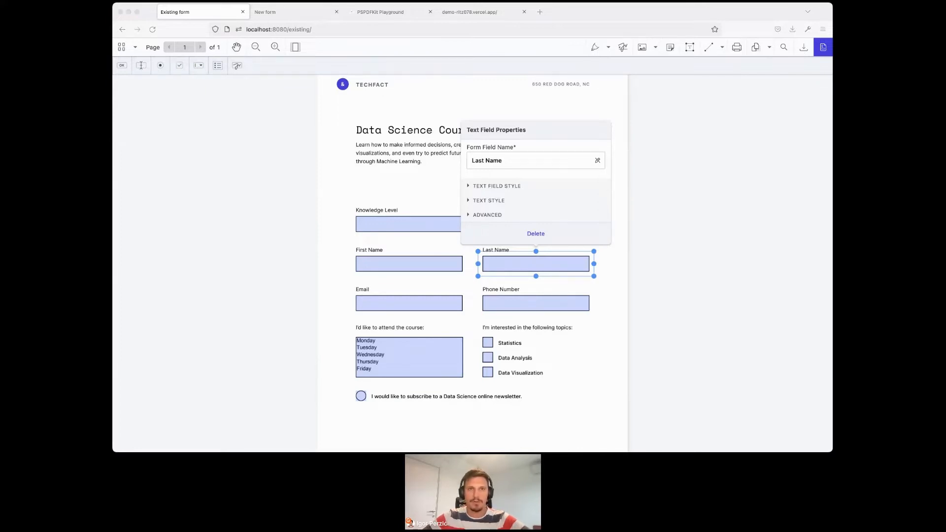
click(198, 150)
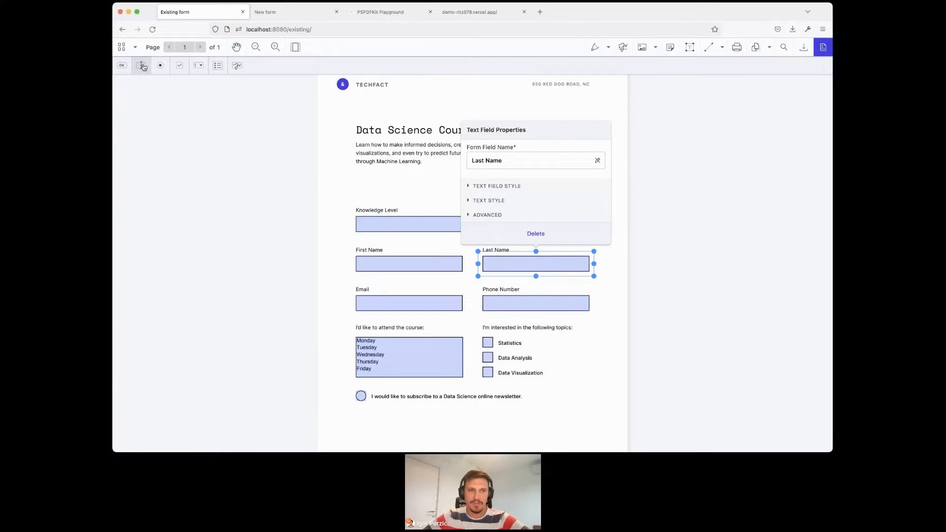
- Place a text field below the course description and show its text style settings
click(142, 66)
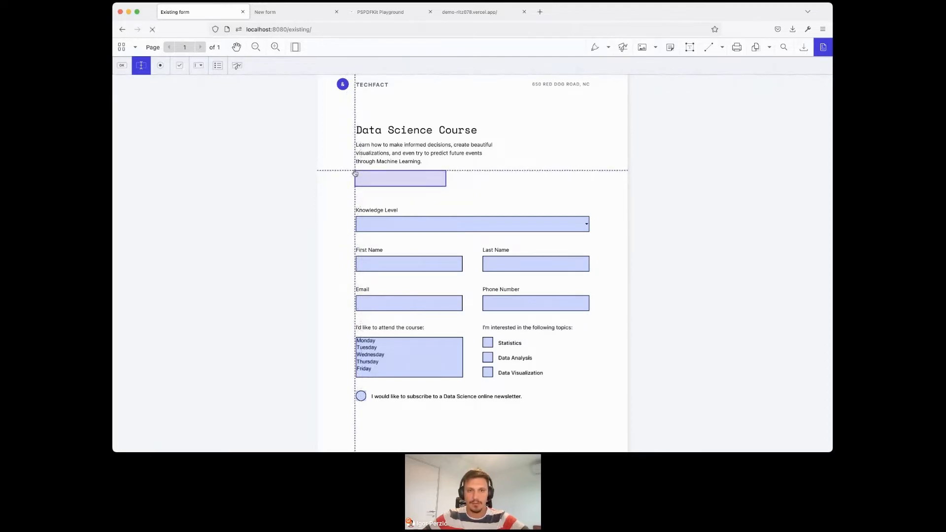
click(354, 171)
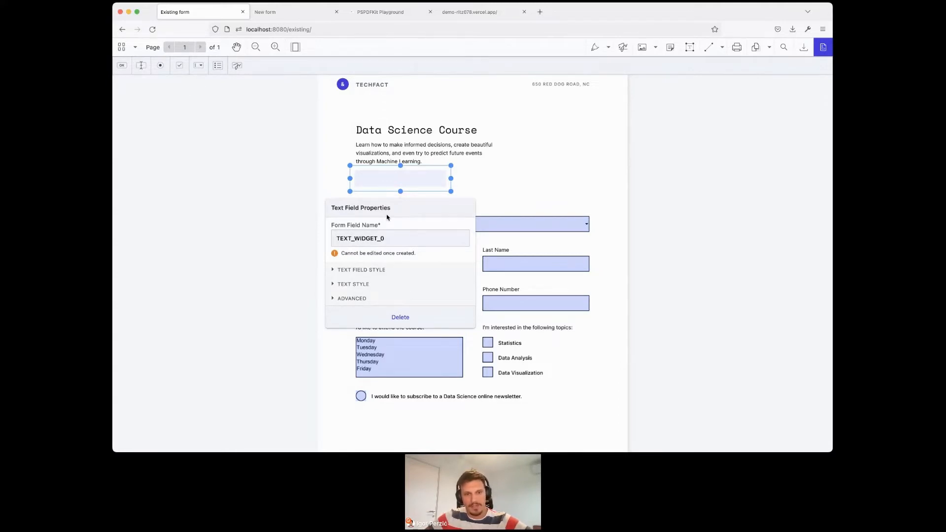
click(349, 285)
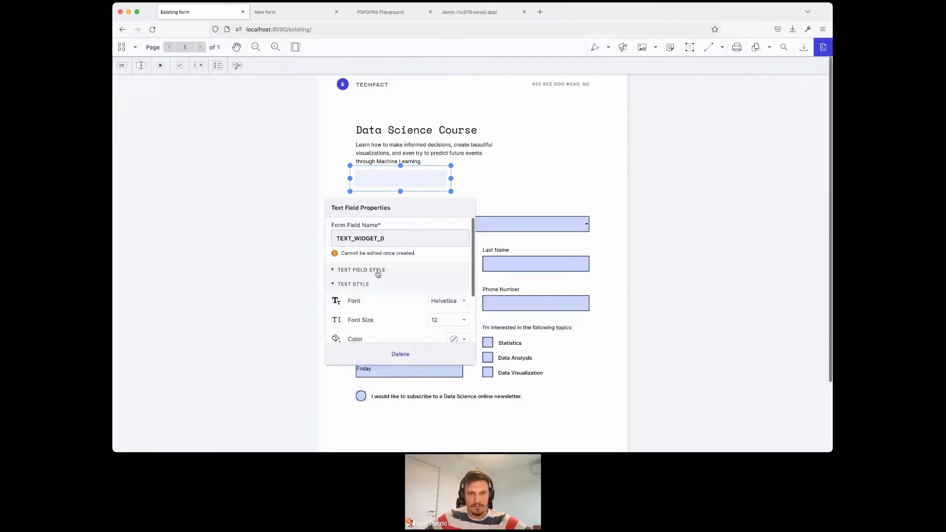
scroll(378, 275, down, 3)
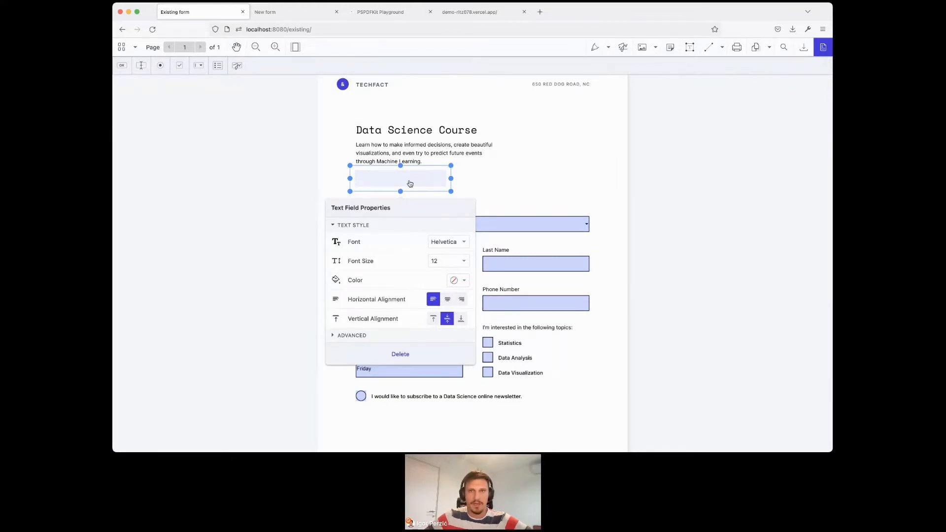
- Move the new text field beside the course description and enlarge it, and delete the field
drag(410, 183, 546, 145)
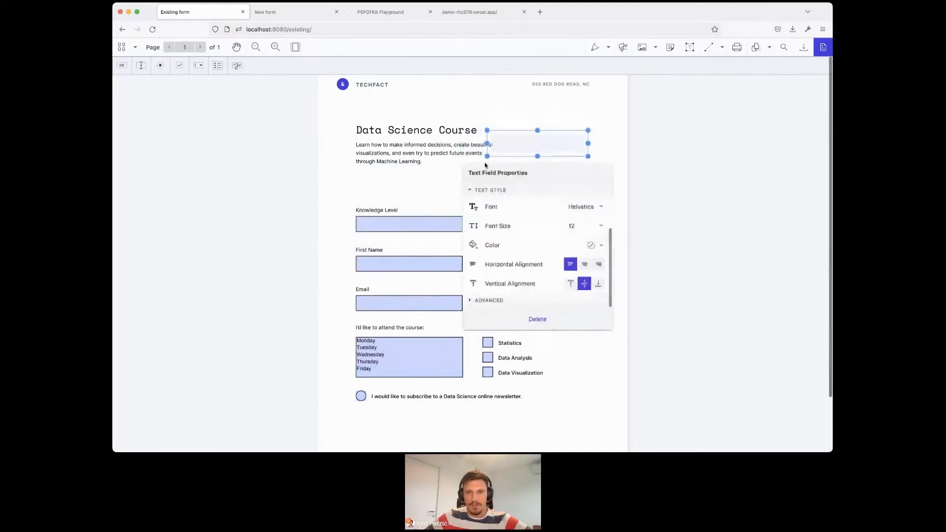
drag(487, 157, 459, 178)
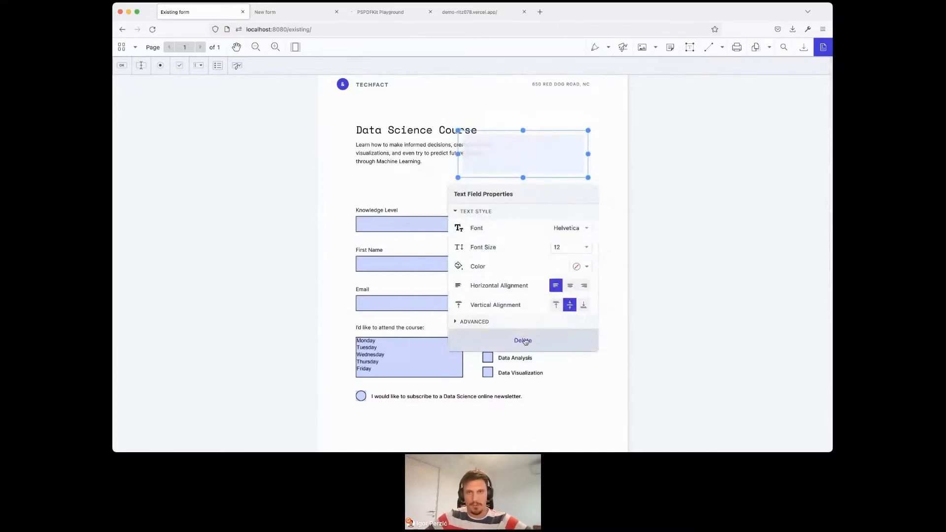
click(532, 342)
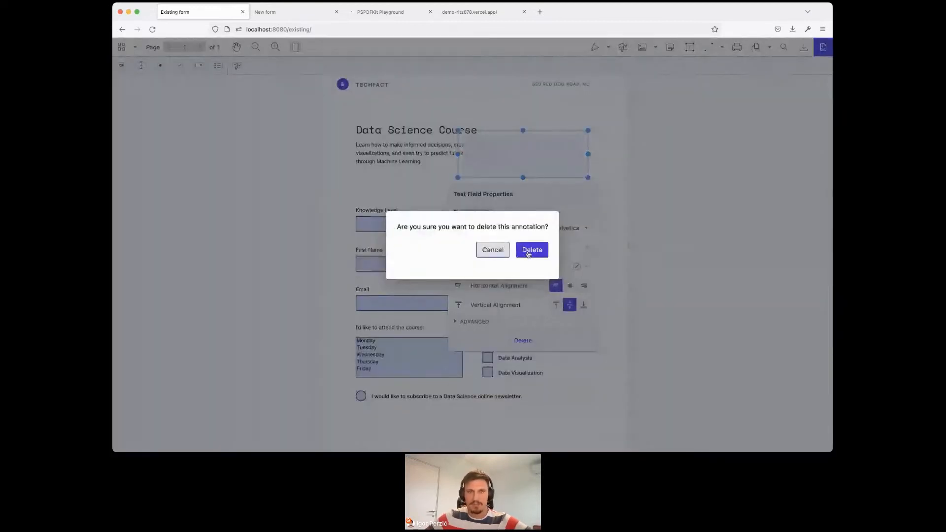
click(528, 251)
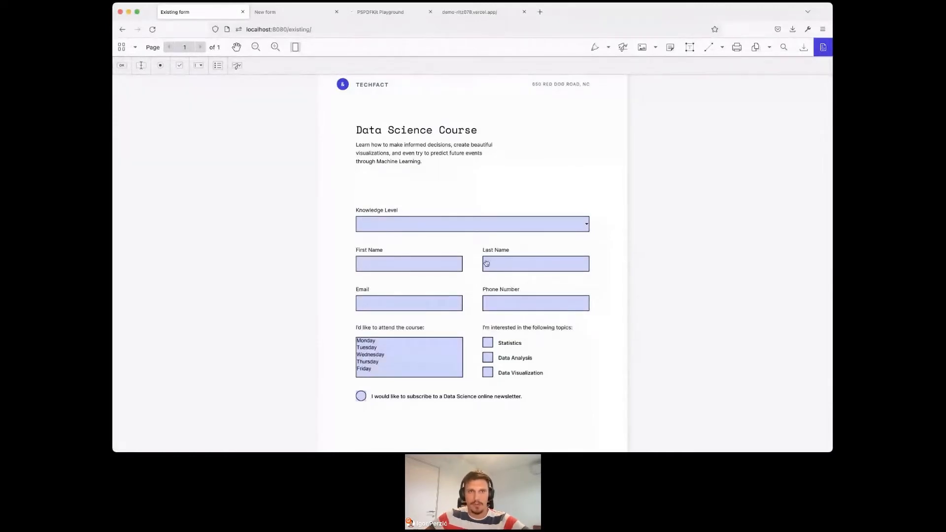
- Compare the blank New form document with the Existing form and return to New form
click(263, 13)
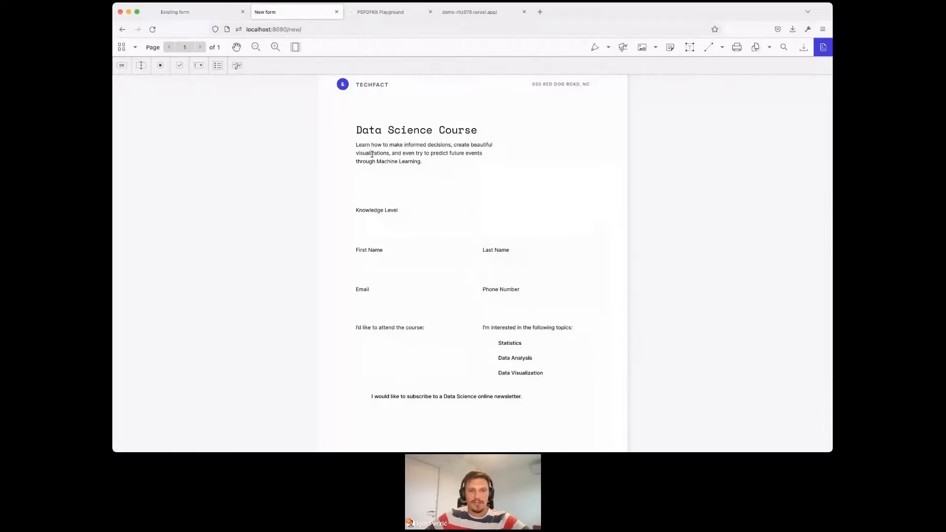
click(167, 13)
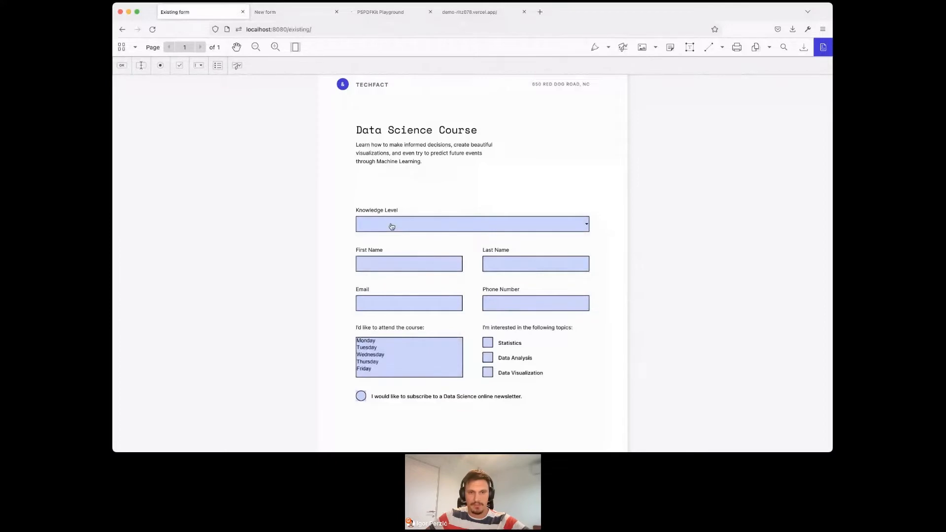
click(289, 12)
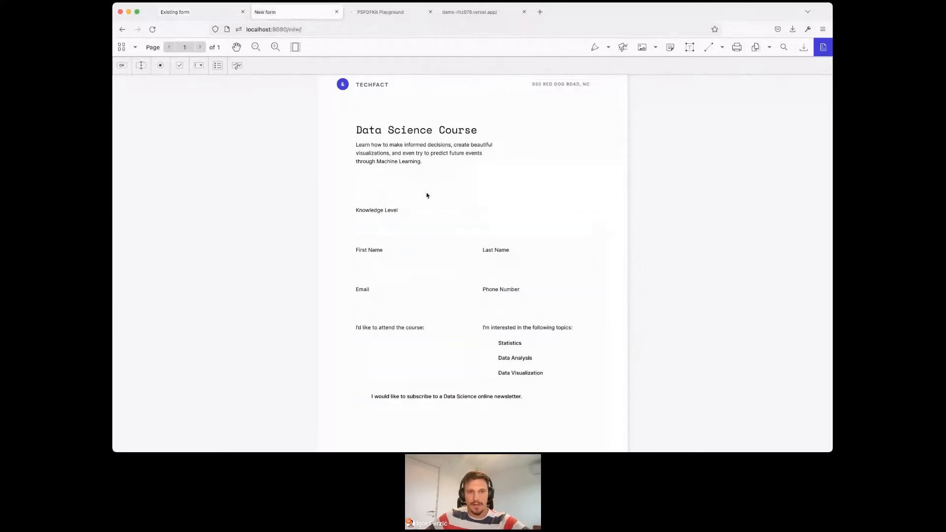
- Place a combo box under the Knowledge Level label and name the field "Knowledge level"
click(202, 69)
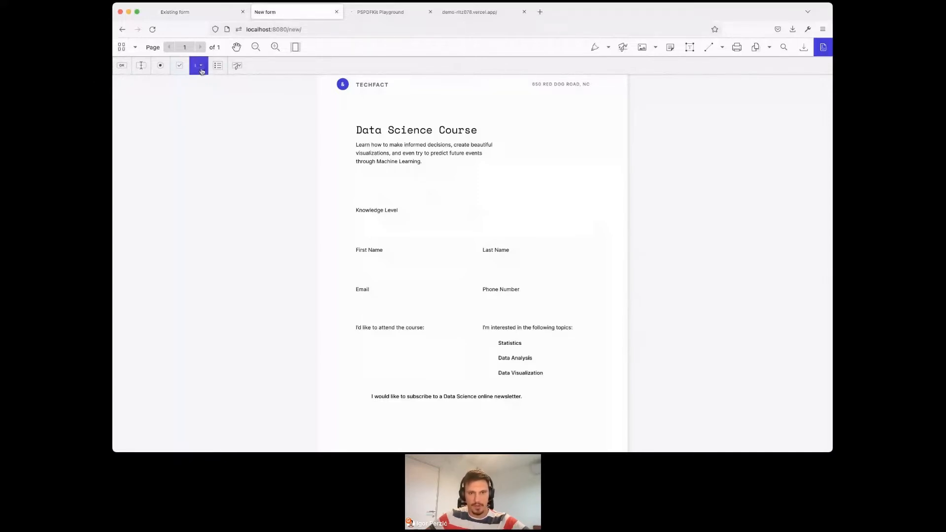
click(355, 219)
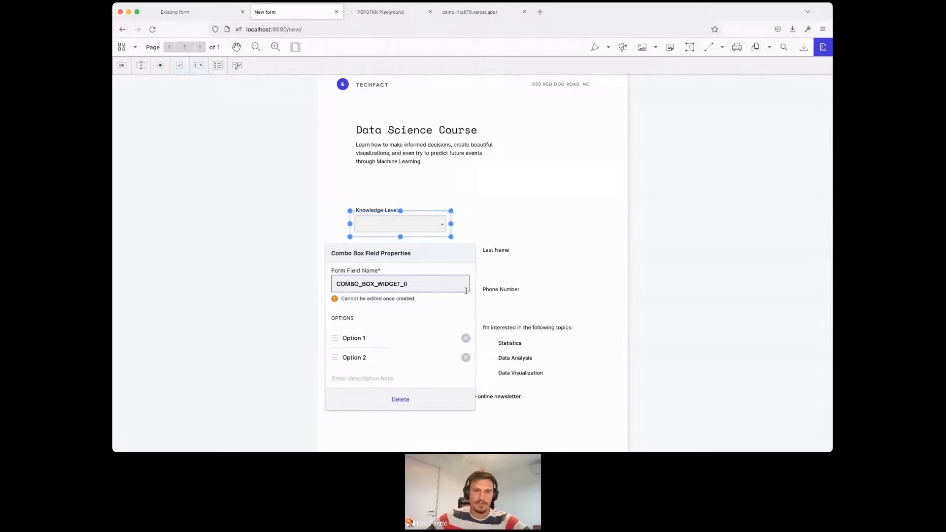
double_click(431, 284)
text(Knowledge level)
click(427, 301)
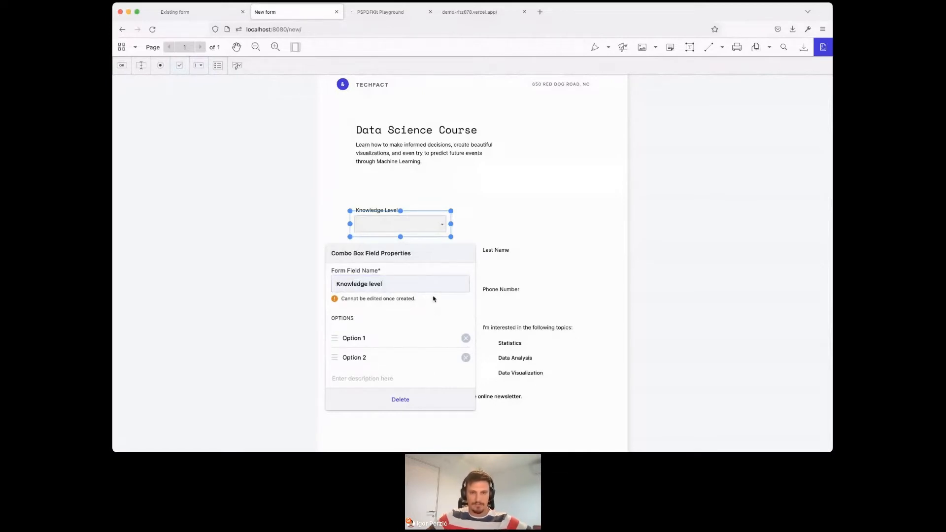
- Remove the default options Option 1 and Option 2 from the Knowledge level combo box
scroll(433, 298, down, 2)
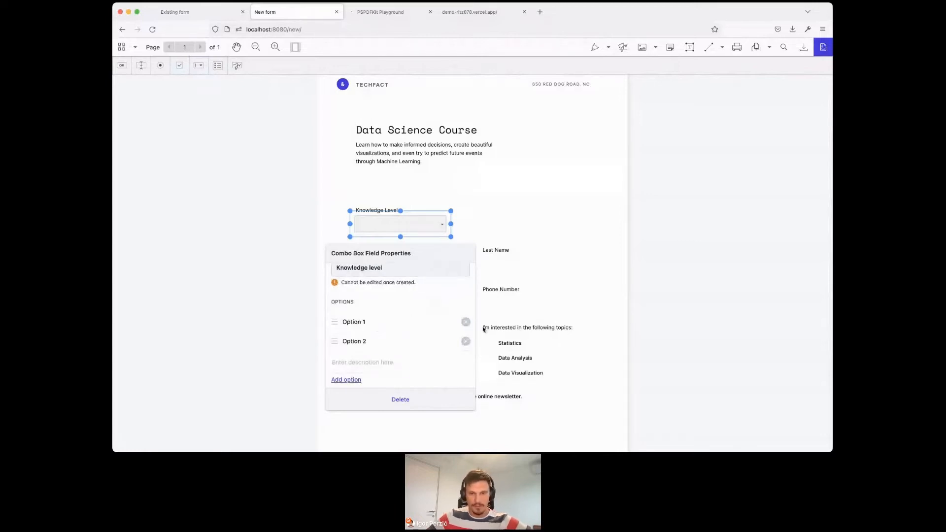
click(466, 323)
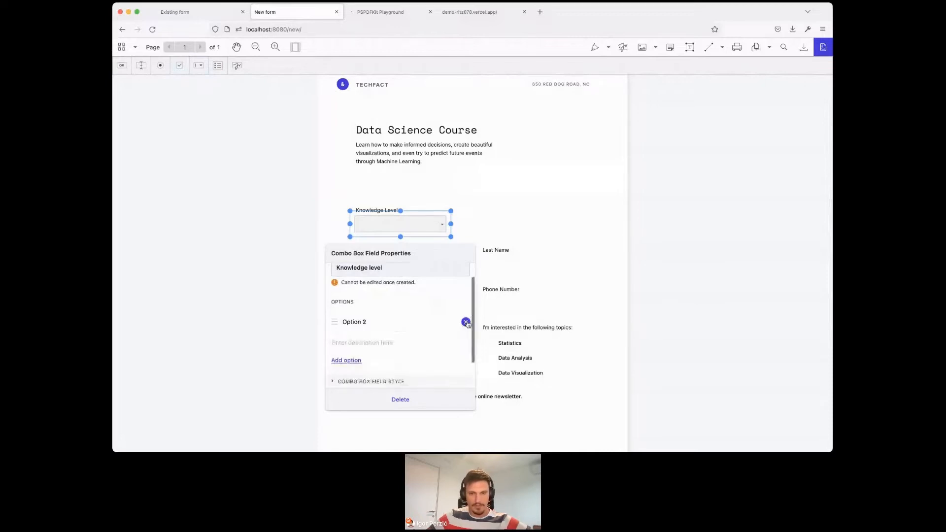
click(466, 323)
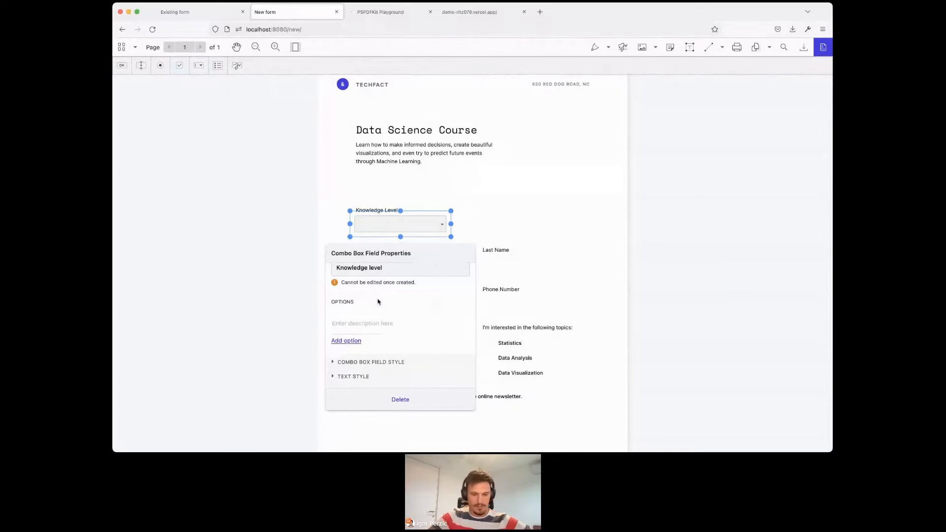
- Add the options Beginner, Advanced and Intermediate to the combo box and reorder Intermediate above Advanced
text(Beginner)
key(Return)
text(Adn)
key(BackSpace)
text(v)
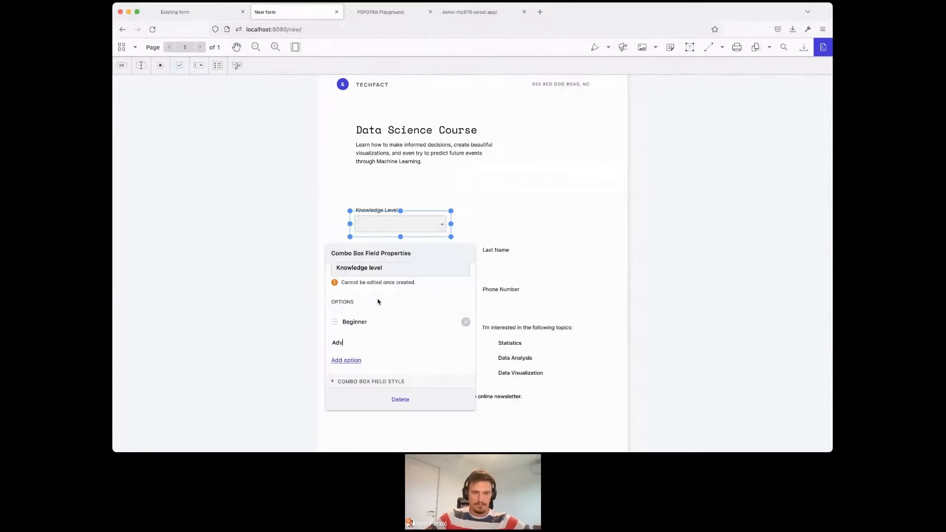
text(anced)
key(Return)
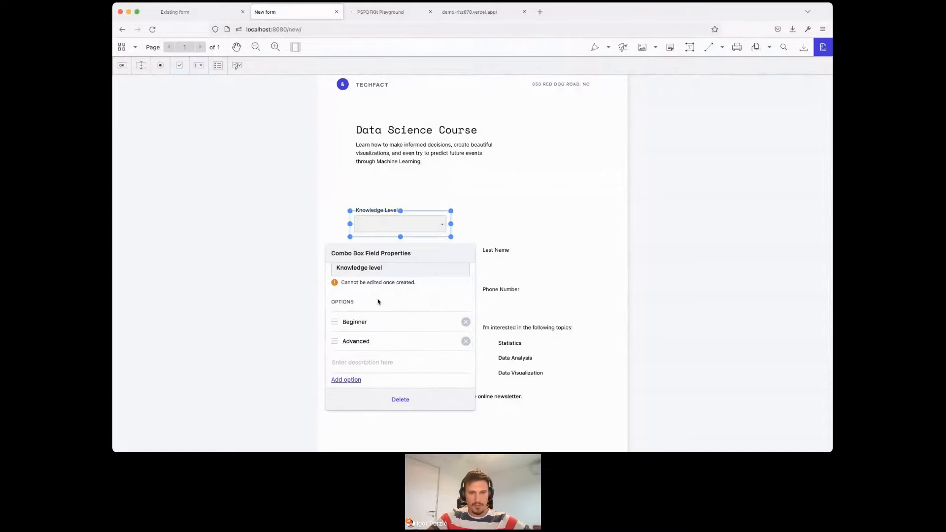
text(Intermediate)
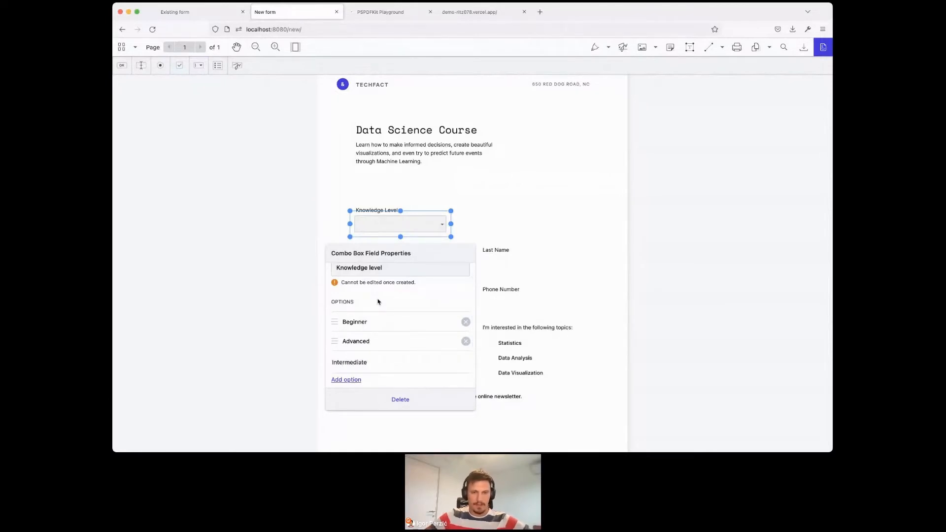
key(Return)
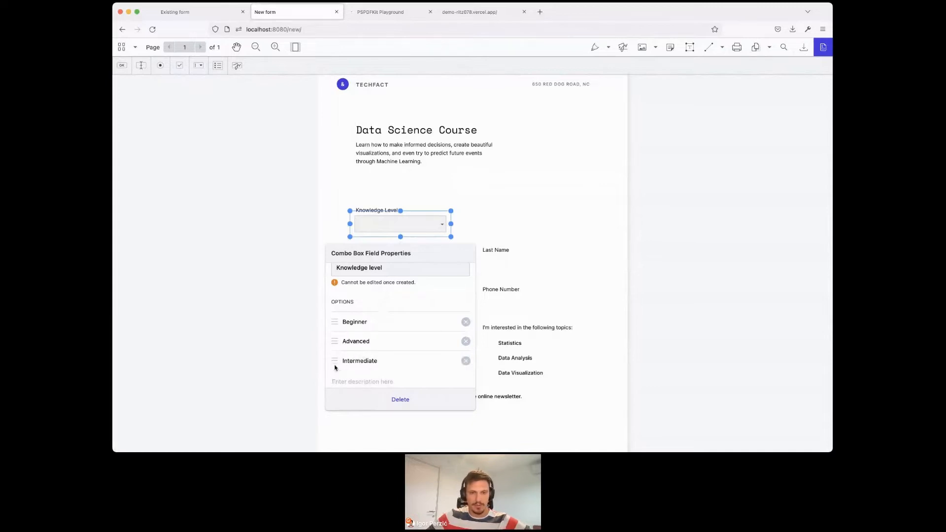
drag(335, 362, 334, 339)
- Review the combo box's field style settings for fill, border and opacity, and close its properties
scroll(394, 306, down, 3)
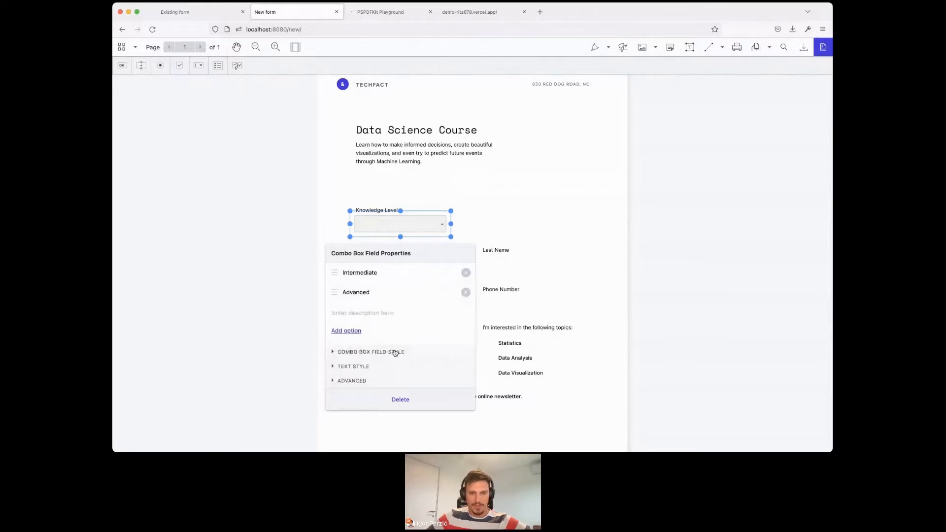
click(393, 352)
scroll(407, 359, down, 2)
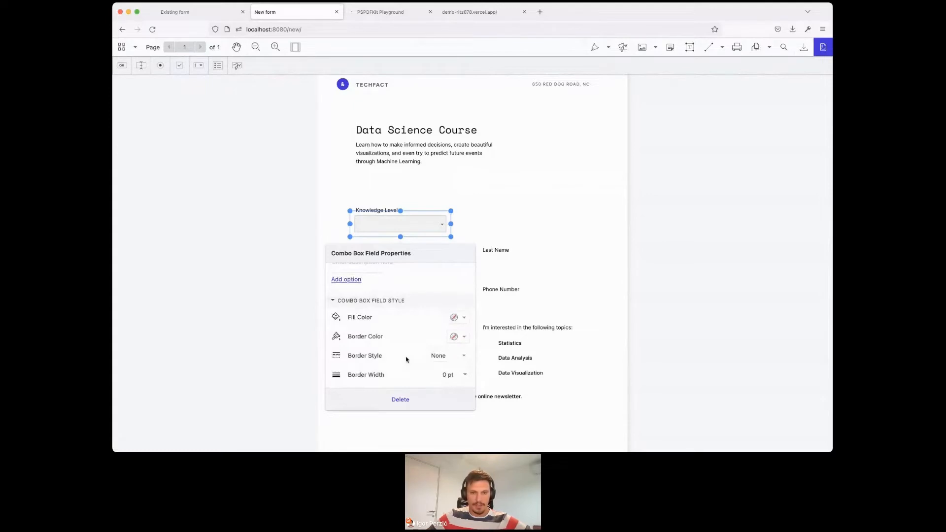
scroll(406, 359, down, 1)
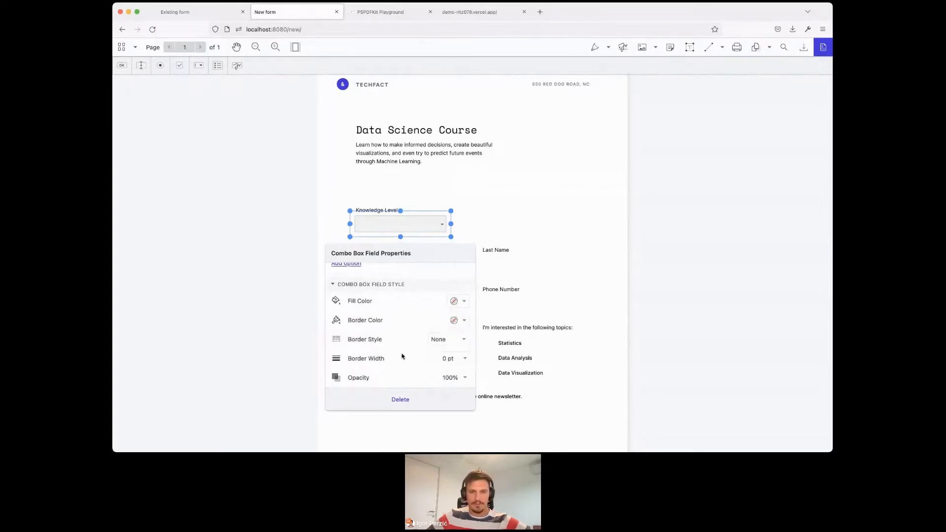
click(540, 235)
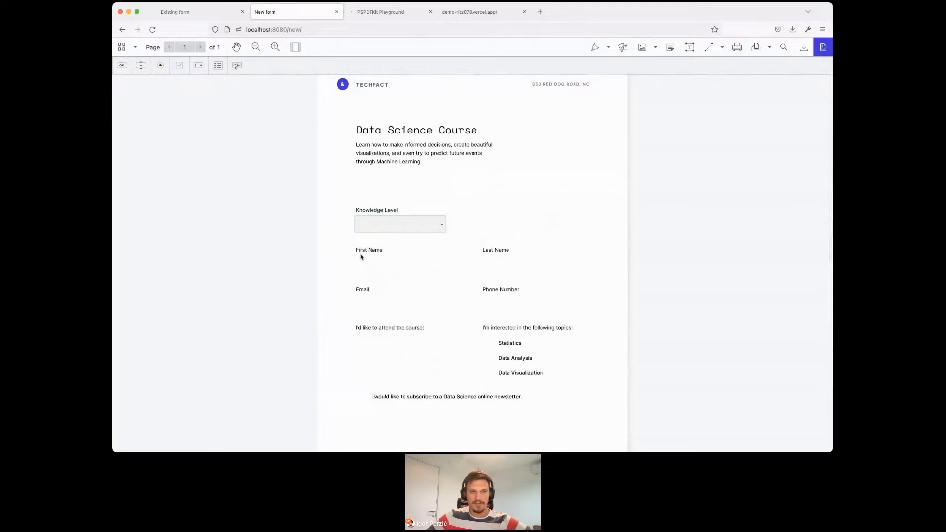
- Place a text field under the First Name label and name the field "First name"
click(140, 66)
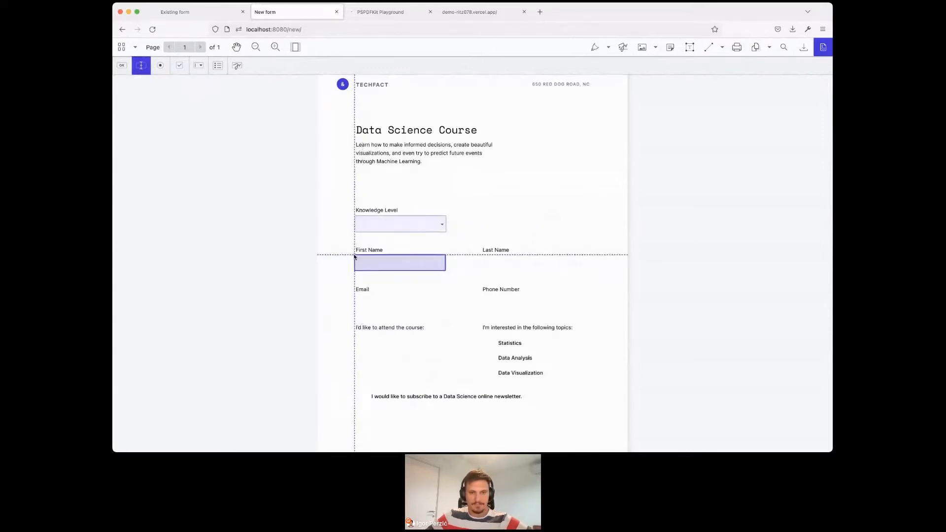
click(354, 256)
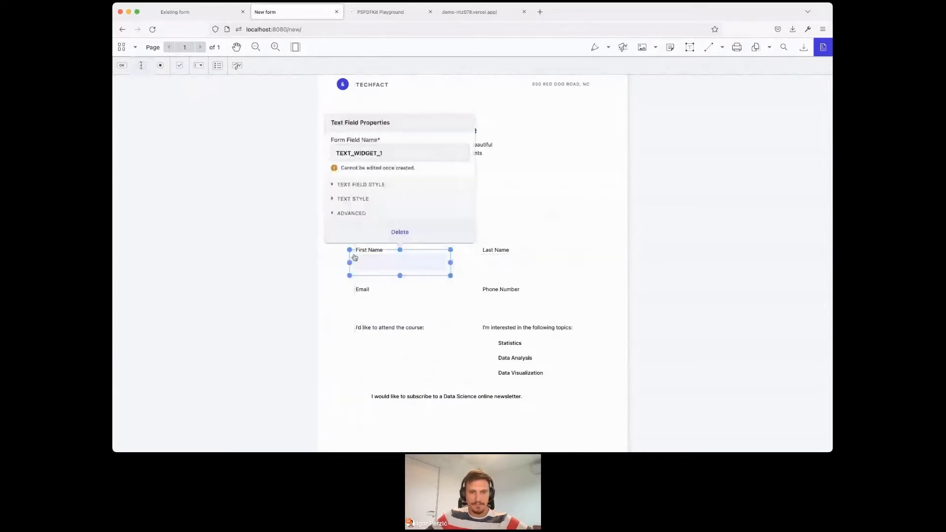
triple_click(409, 154)
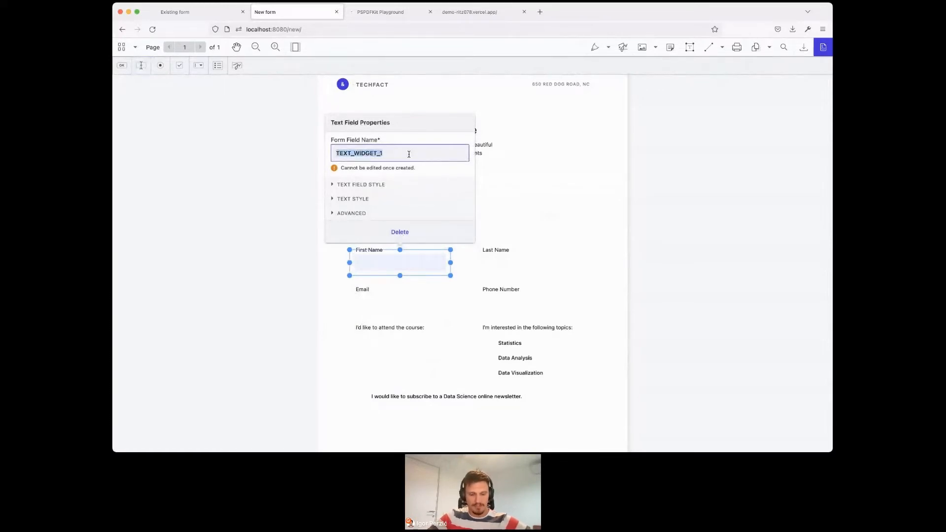
text(Fir)
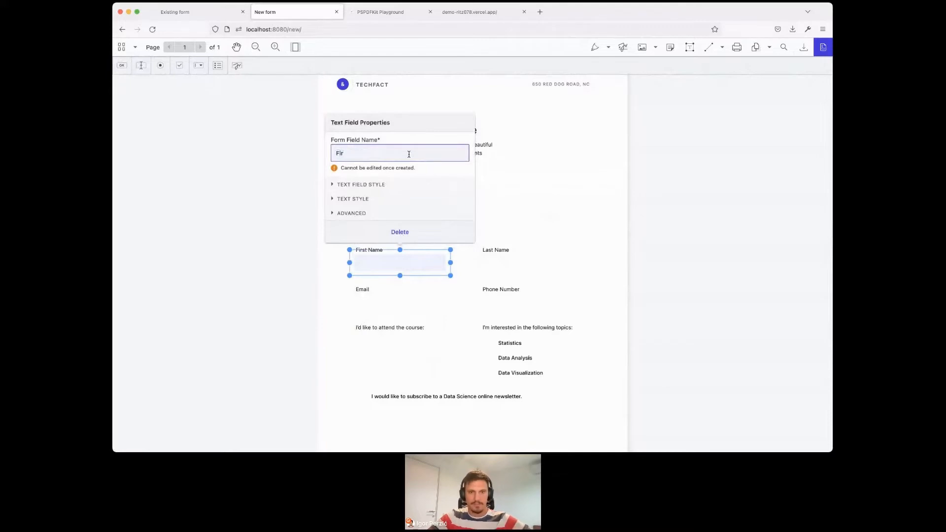
text(st name)
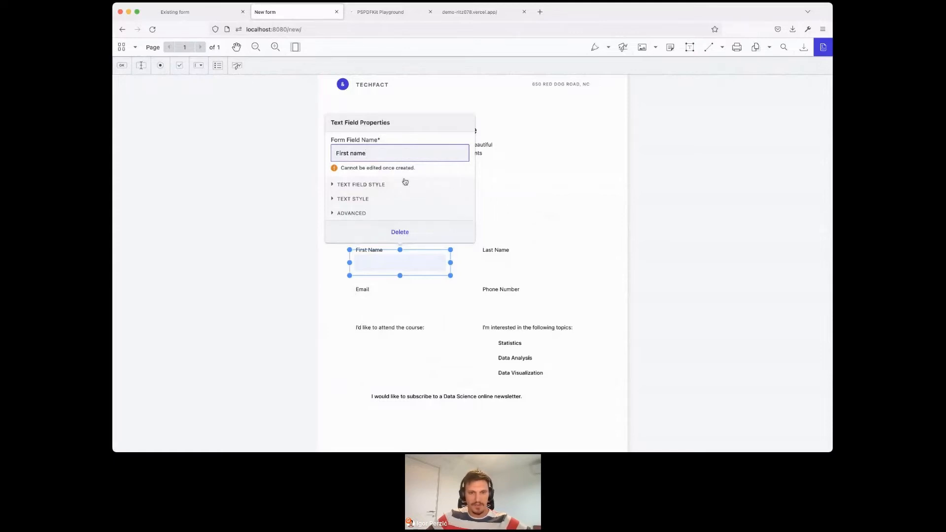
click(540, 209)
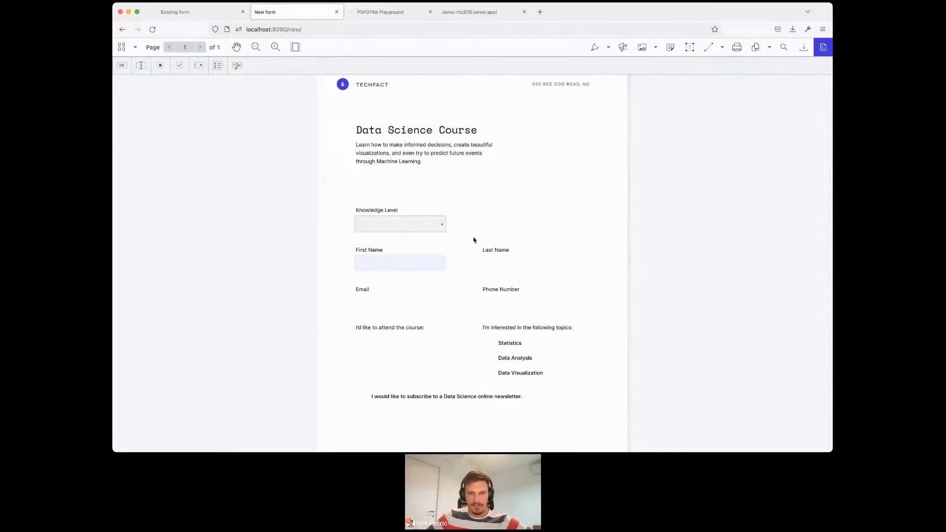
- Place a text field under the Last Name label and name the field "Last name"
click(141, 69)
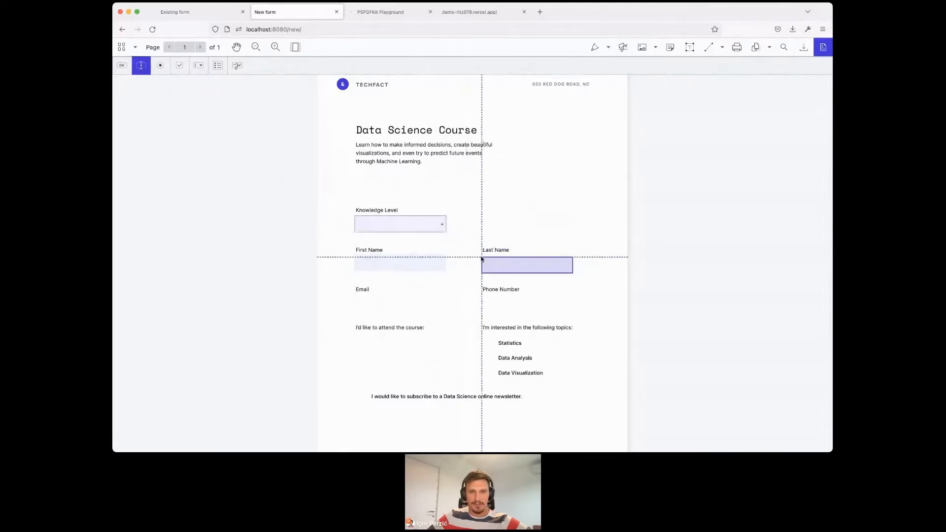
click(476, 251)
click(517, 154)
double_click(517, 153)
text(Last name)
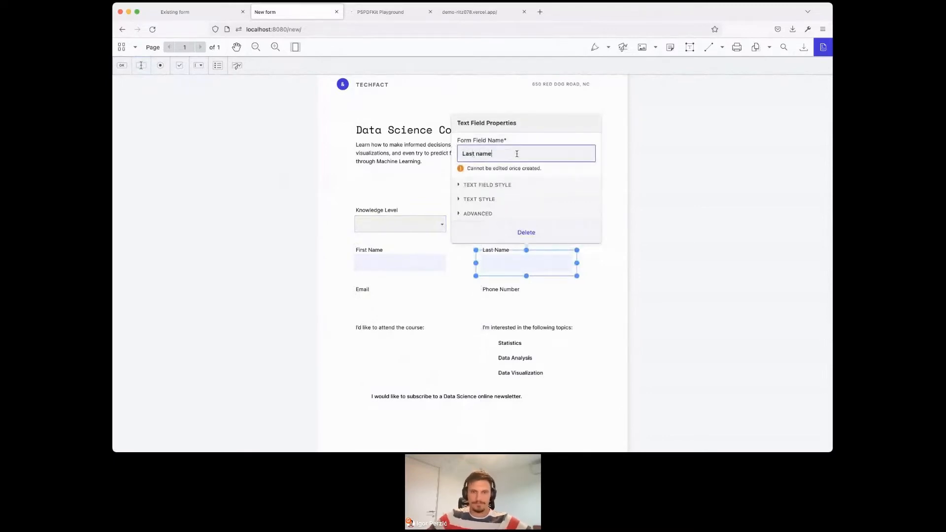
click(404, 148)
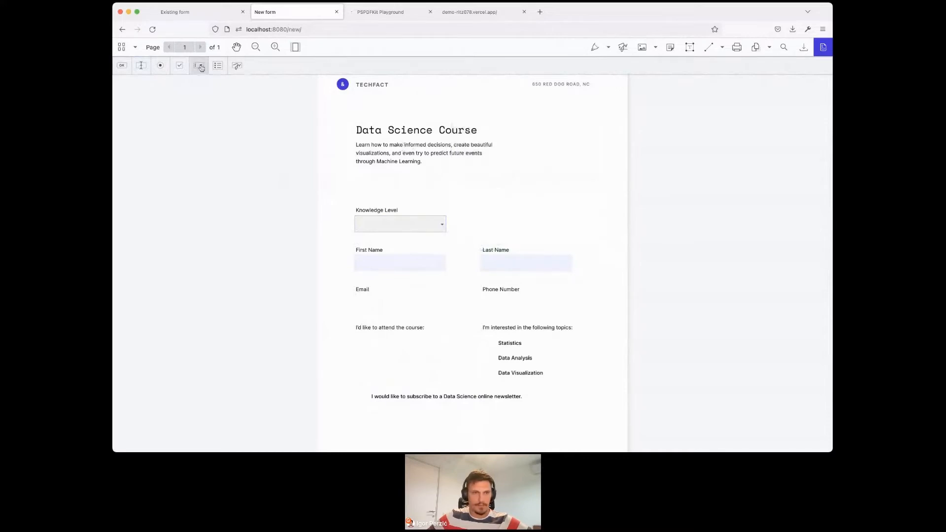
- Place a text field under the Email label and name the field "Email"
click(141, 65)
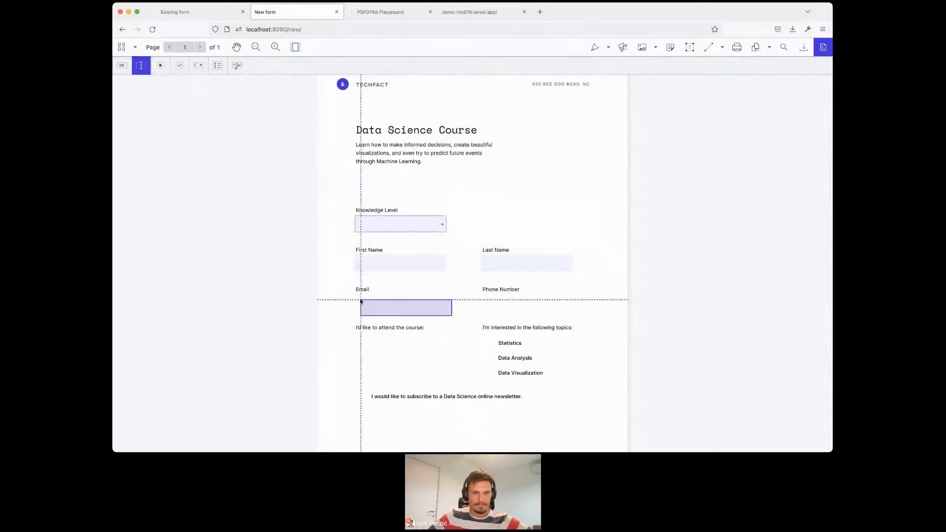
click(353, 295)
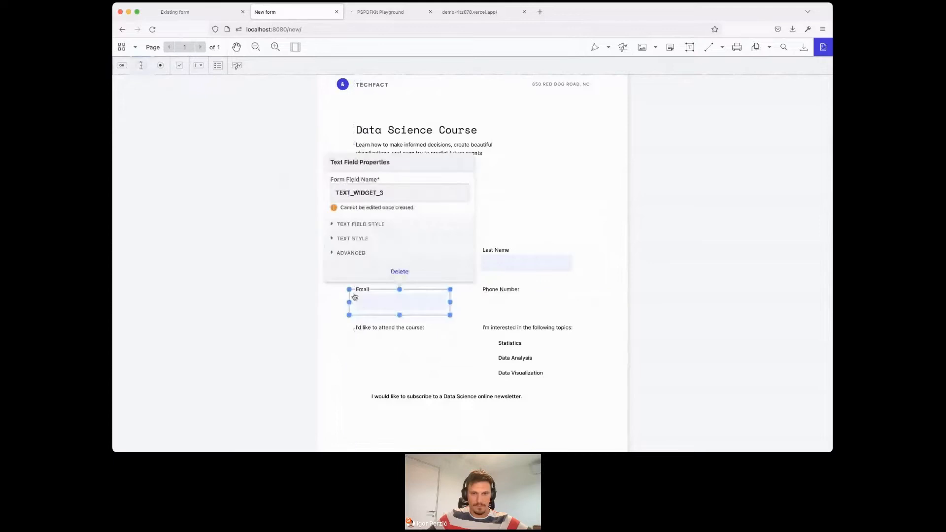
double_click(394, 194)
text(Email)
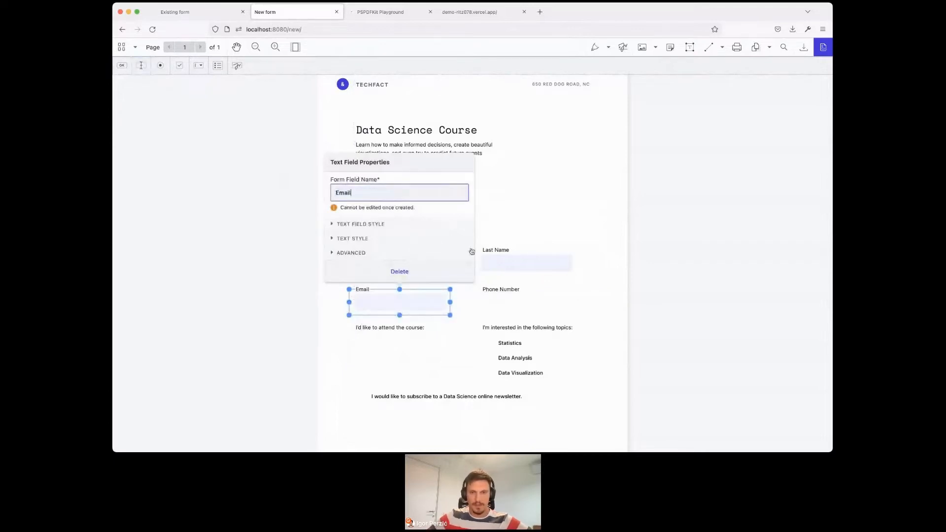
click(513, 284)
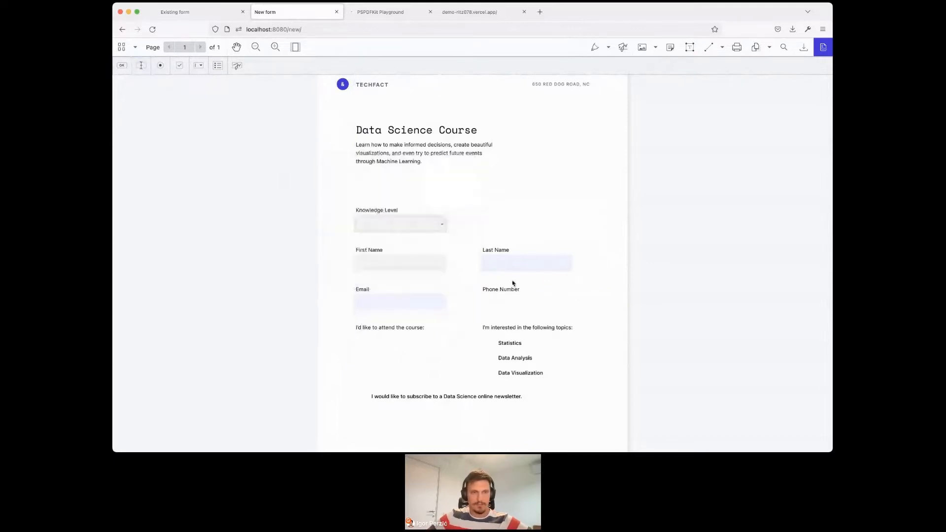
- Place a text field under the Phone Number label and name the field "Phone number"
click(140, 70)
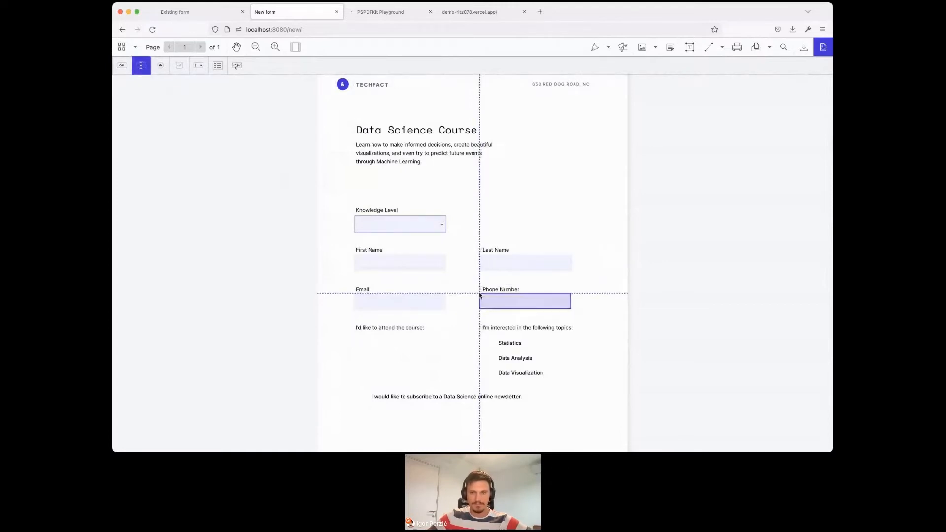
click(480, 295)
double_click(528, 188)
text(Phone number)
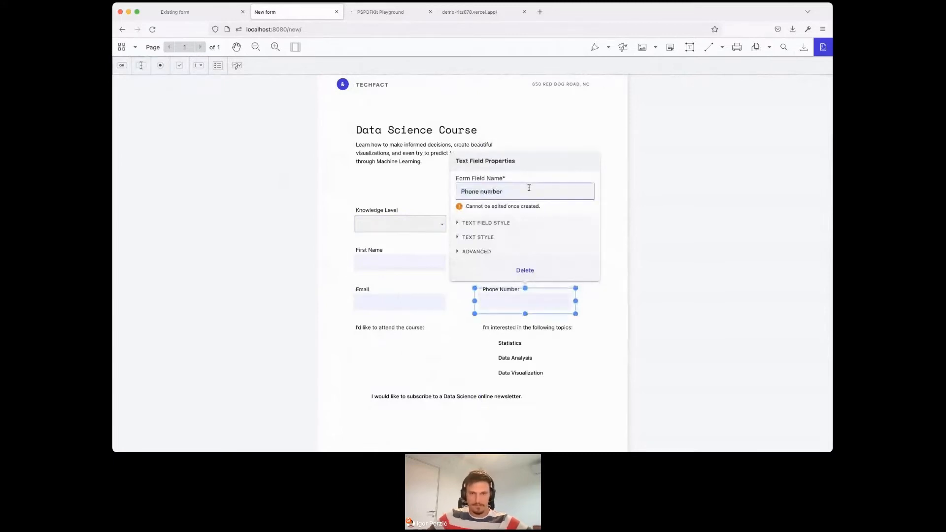
click(393, 190)
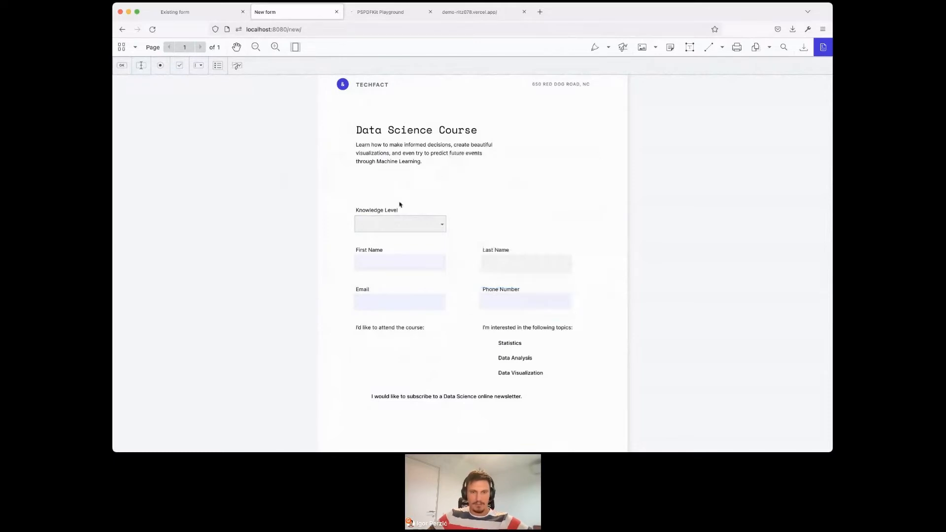
- Check the existing form for reference, and place a list box named "Course dates" under "I'd like to attend the course:" in the new form
click(209, 19)
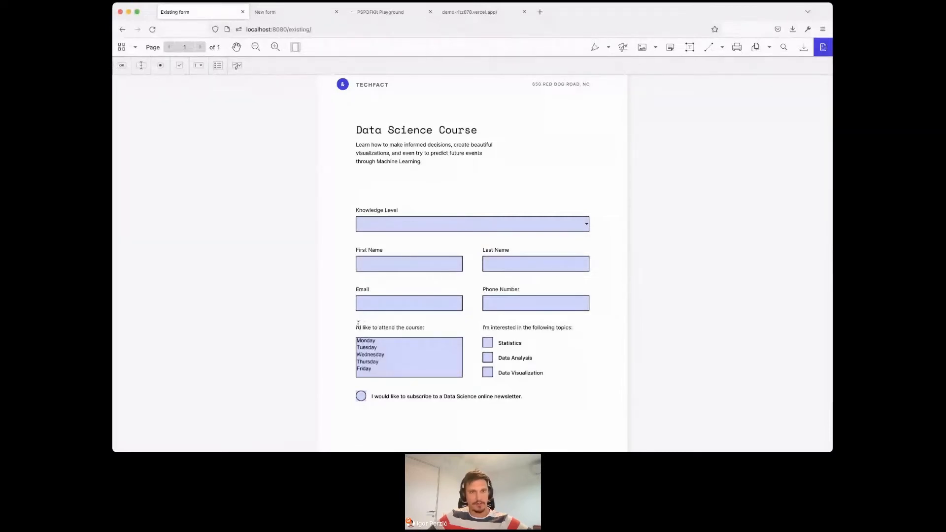
click(308, 14)
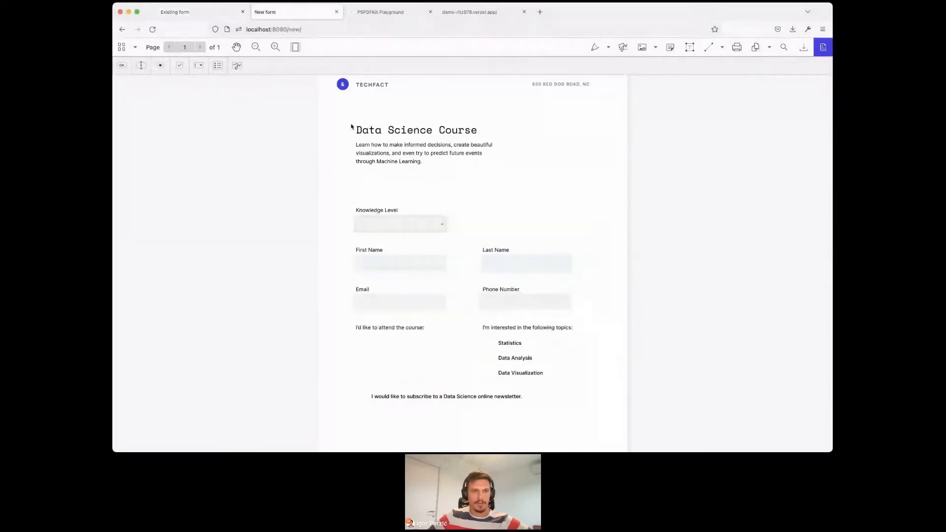
click(216, 66)
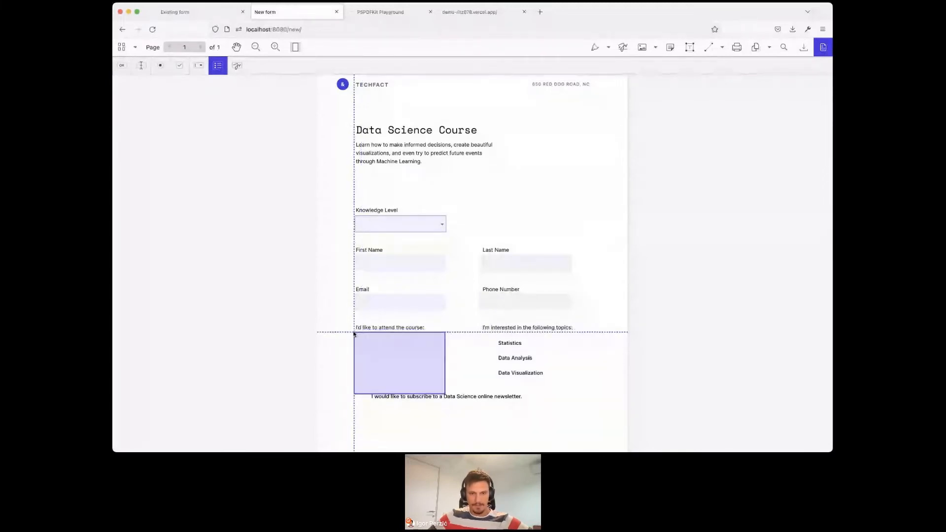
click(354, 334)
click(419, 188)
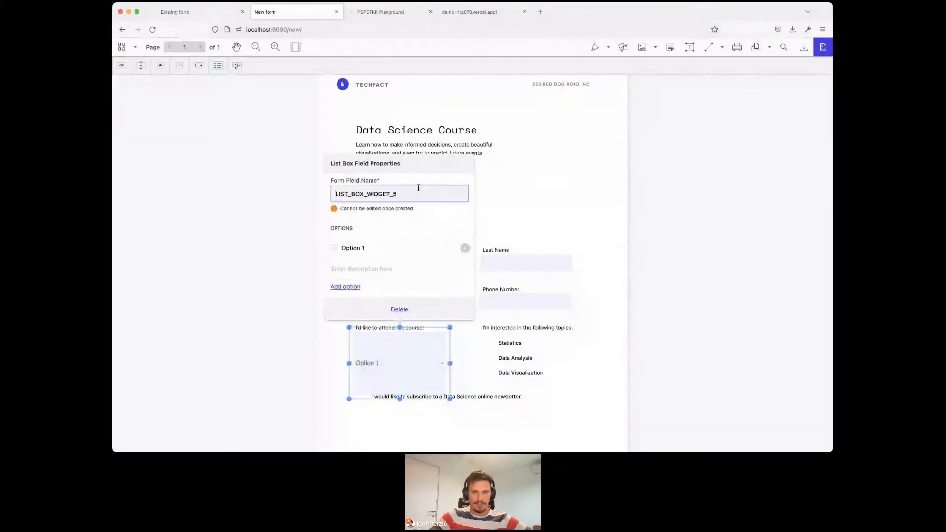
double_click(418, 188)
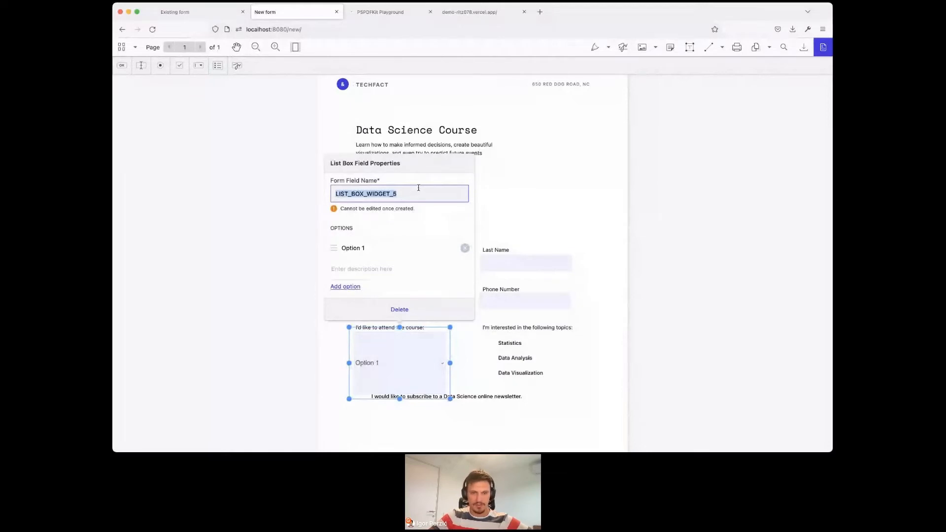
text(Course dates)
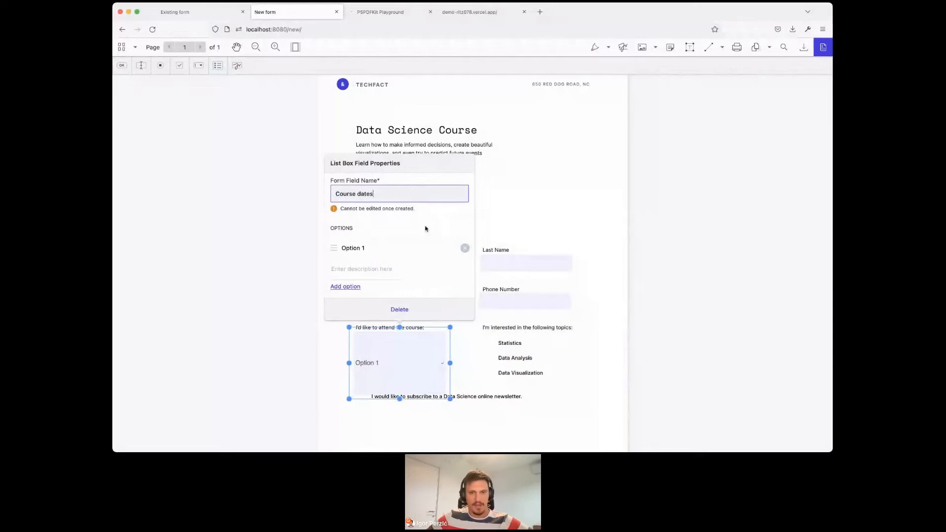
- Replace the list box's default Option 1 with the options Monday, Tuesday, Wednesday and Thursday
click(466, 248)
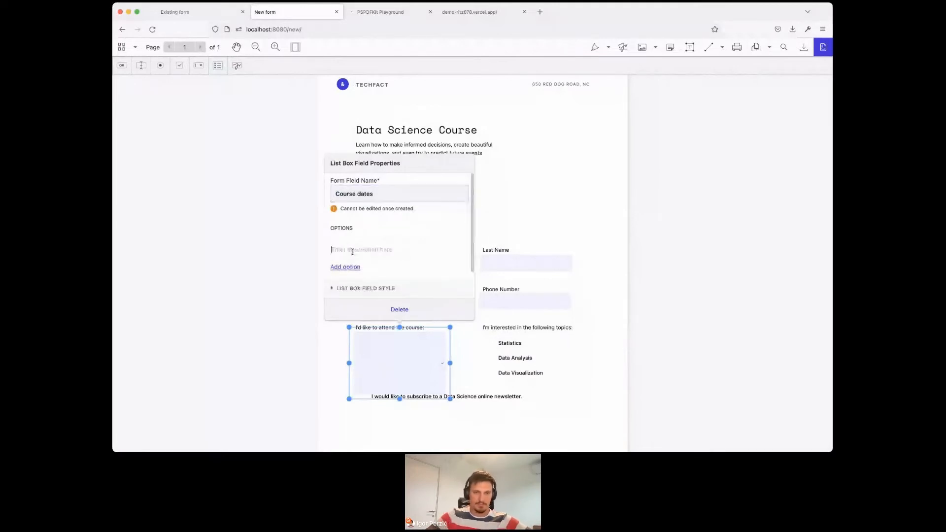
text(Monday)
key(Return)
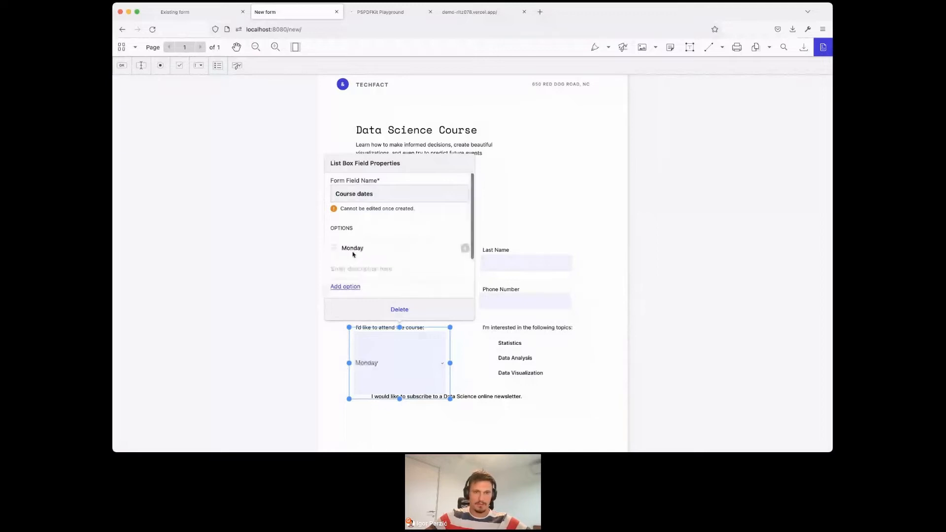
text(Tuesday)
key(Return)
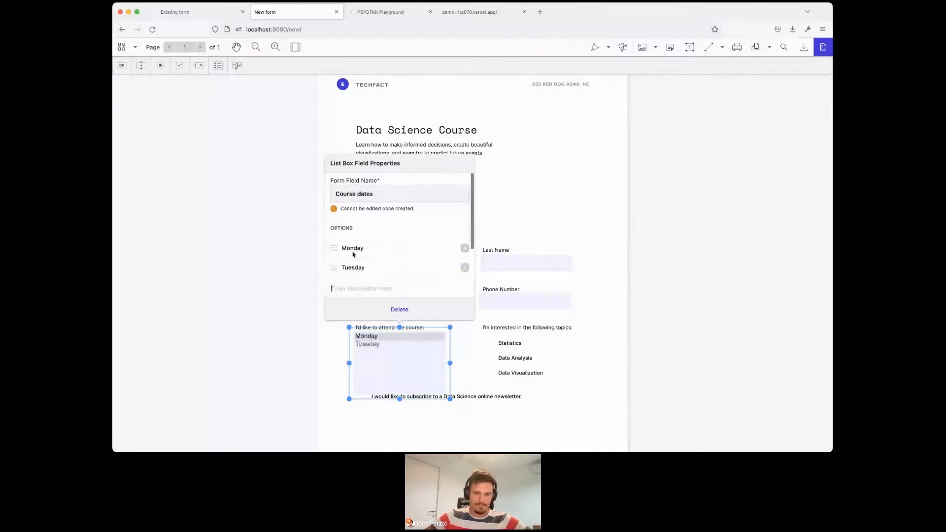
text(Wednesday)
key(Return)
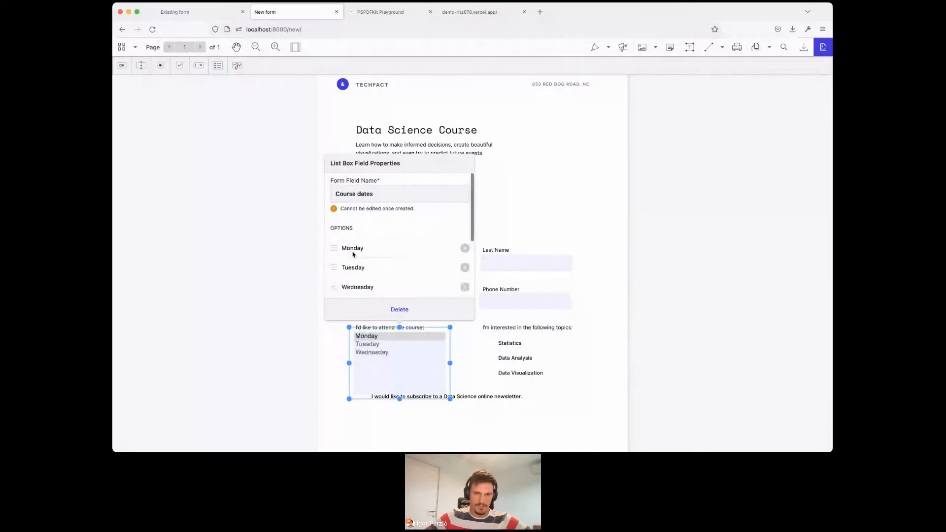
text(Thursday)
key(Return)
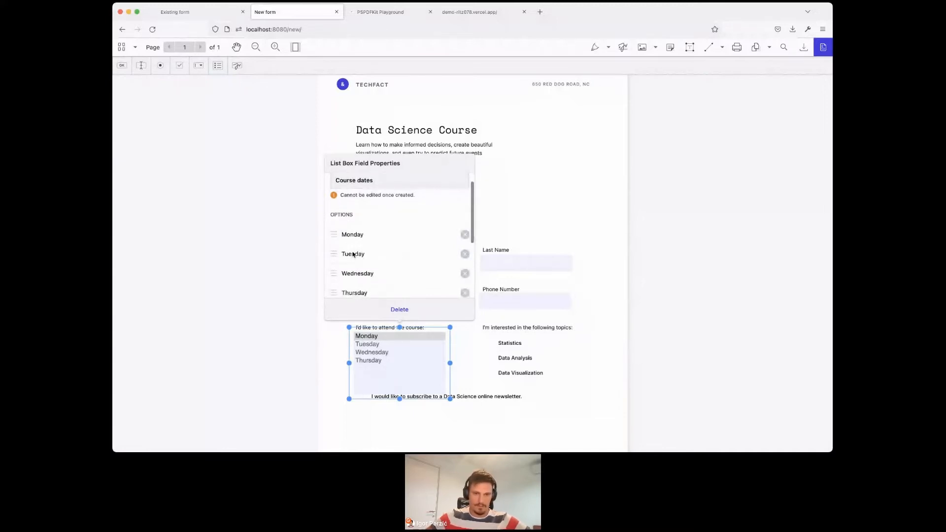
- Add Friday as the last option of the Course dates list box and close its properties
scroll(345, 248, down, 2)
scroll(367, 286, down, 1)
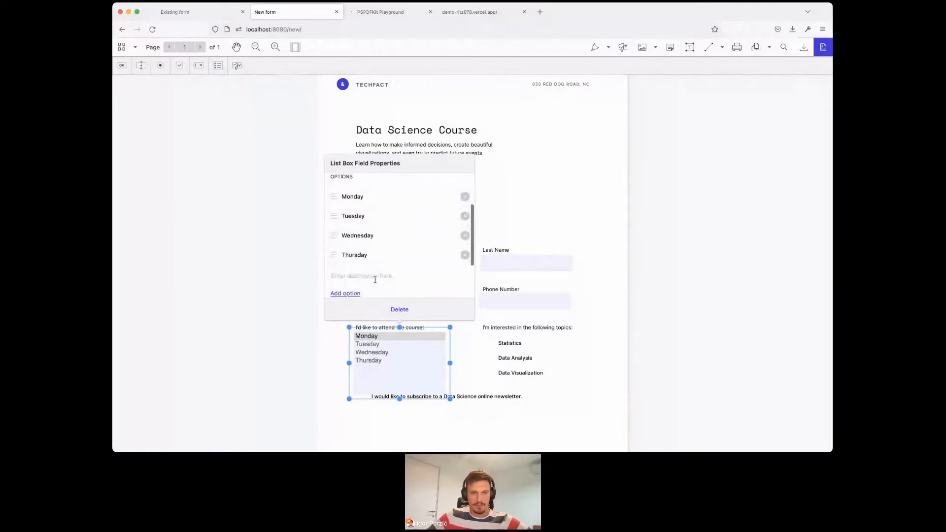
text(Friday)
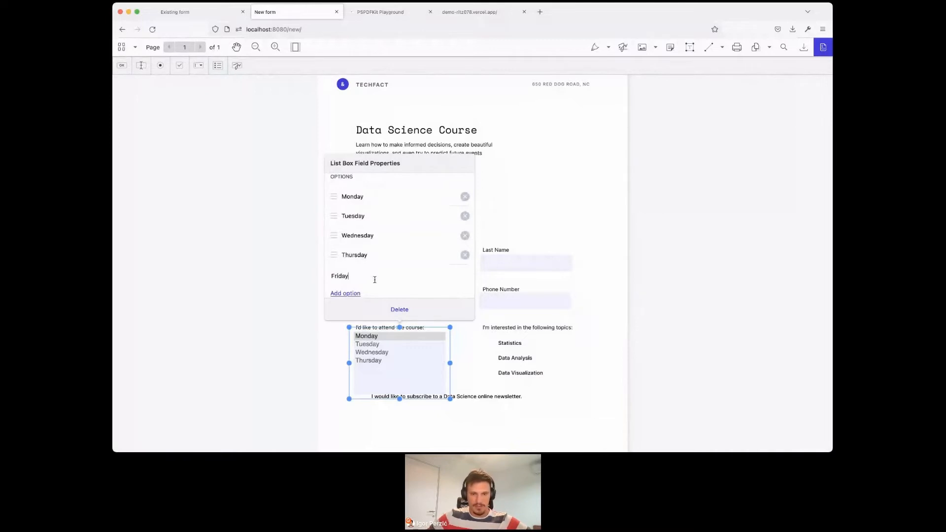
key(Return)
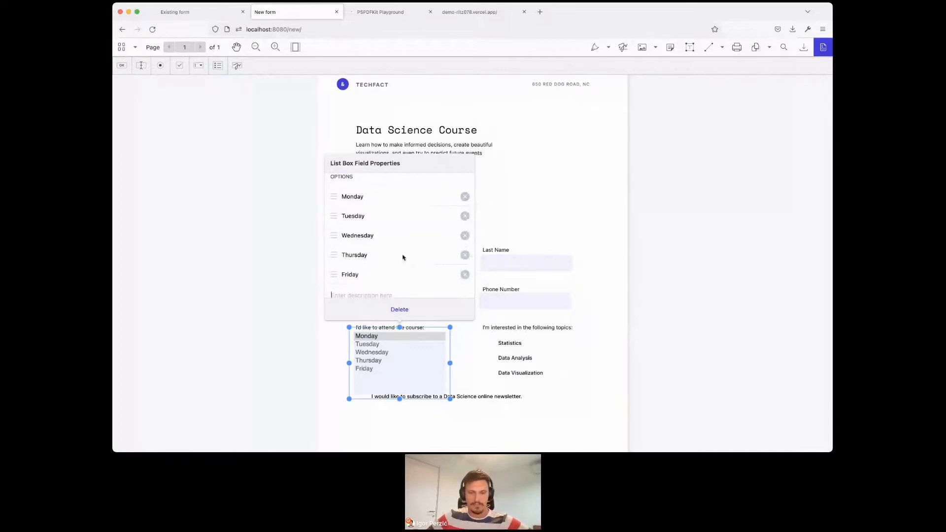
scroll(402, 258, down, 1)
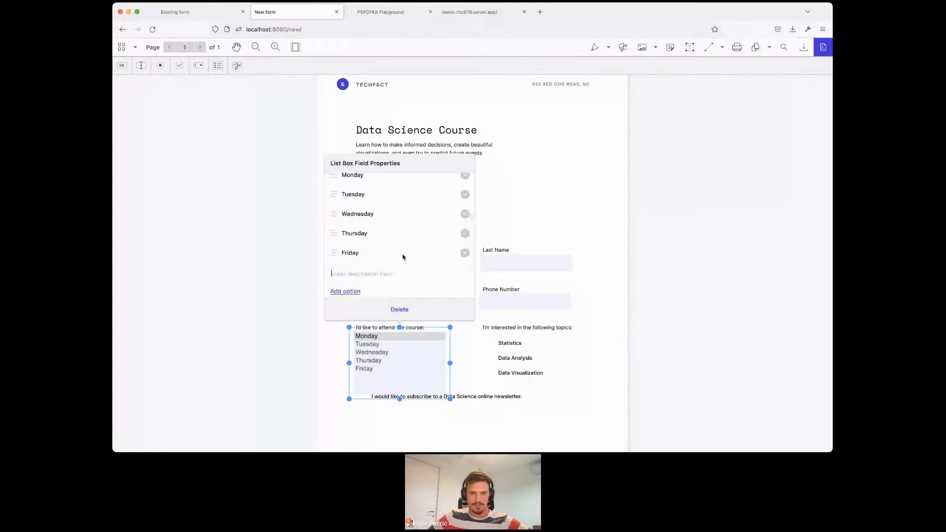
scroll(403, 257, down, 2)
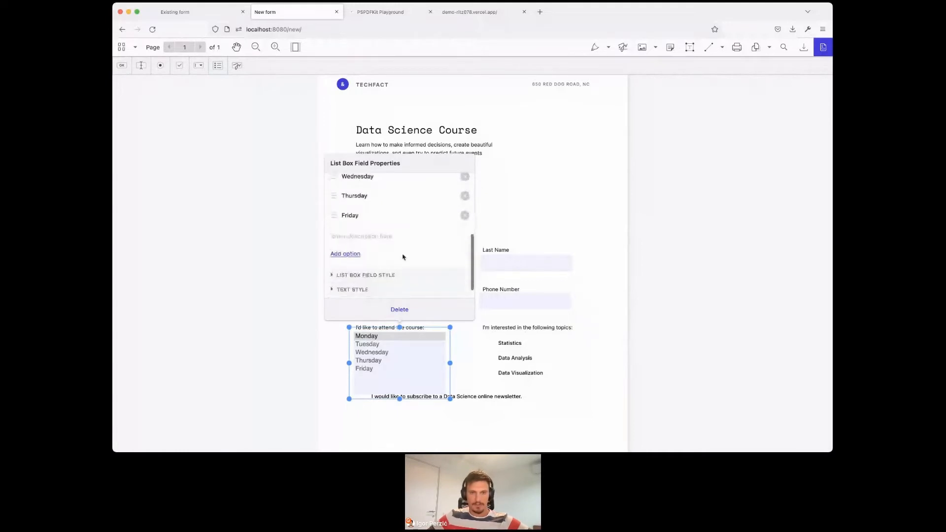
scroll(404, 258, up, 5)
click(478, 352)
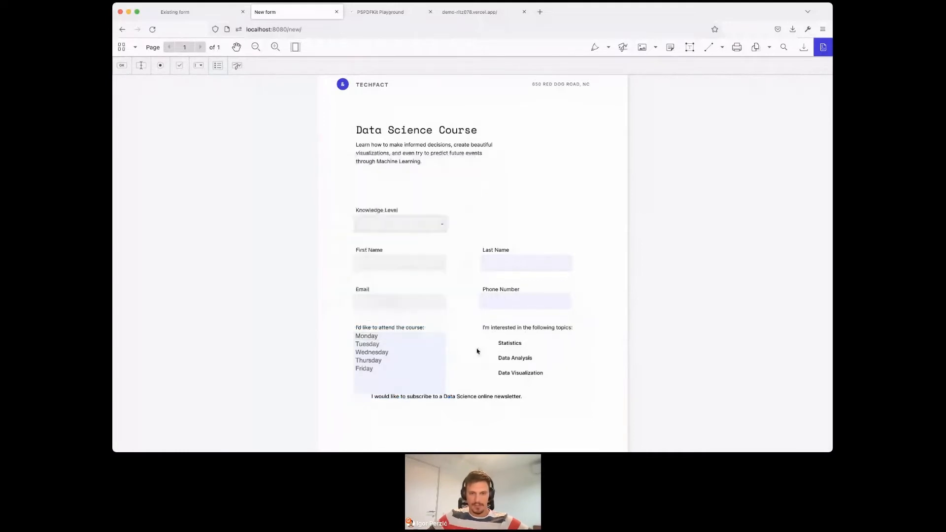
- Shorten the Course dates list box from below so it ends above the newsletter line
click(406, 384)
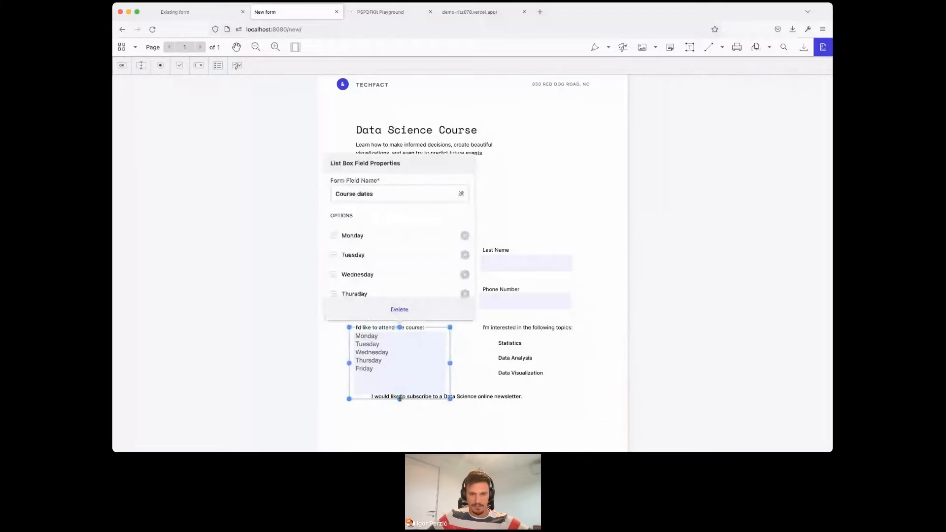
drag(400, 398, 397, 380)
key(Escape)
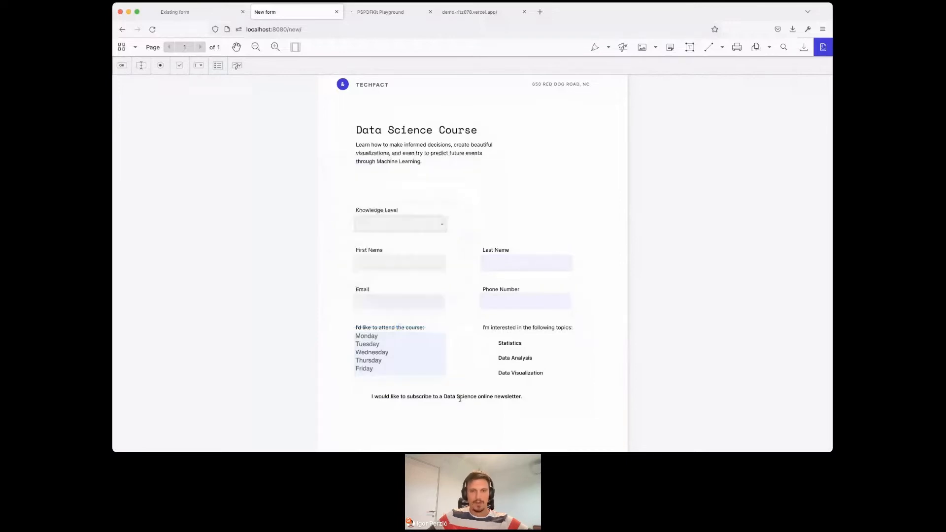
- Enable Multi Select in the advanced settings of the Course dates list box and close its properties
click(424, 344)
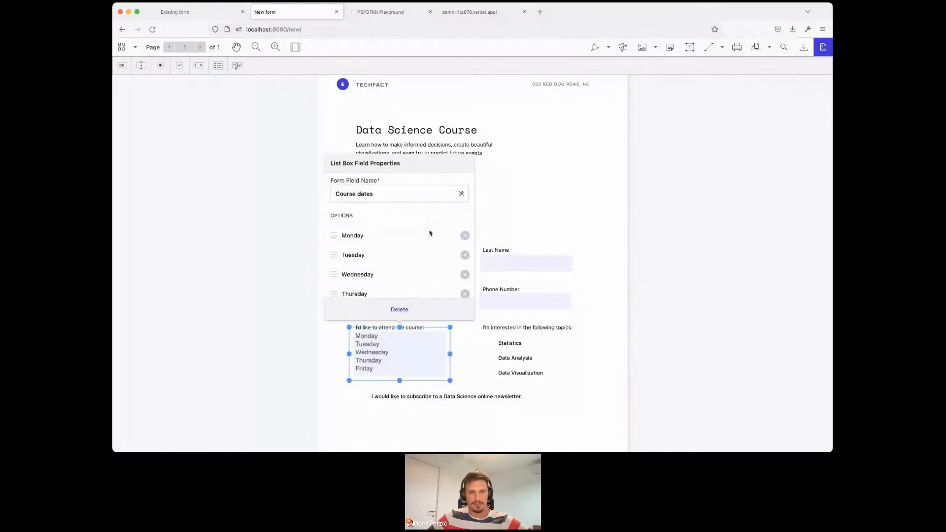
scroll(429, 233, down, 5)
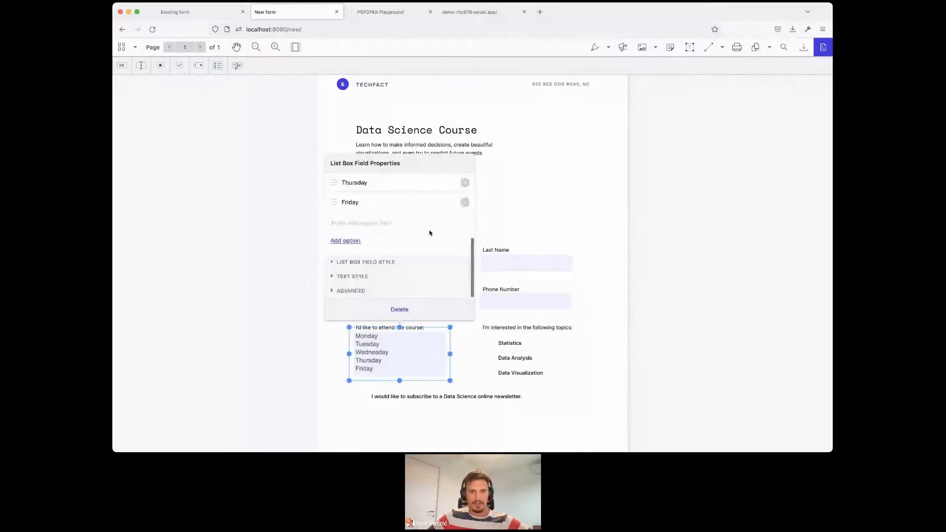
click(365, 291)
scroll(414, 231, down, 10)
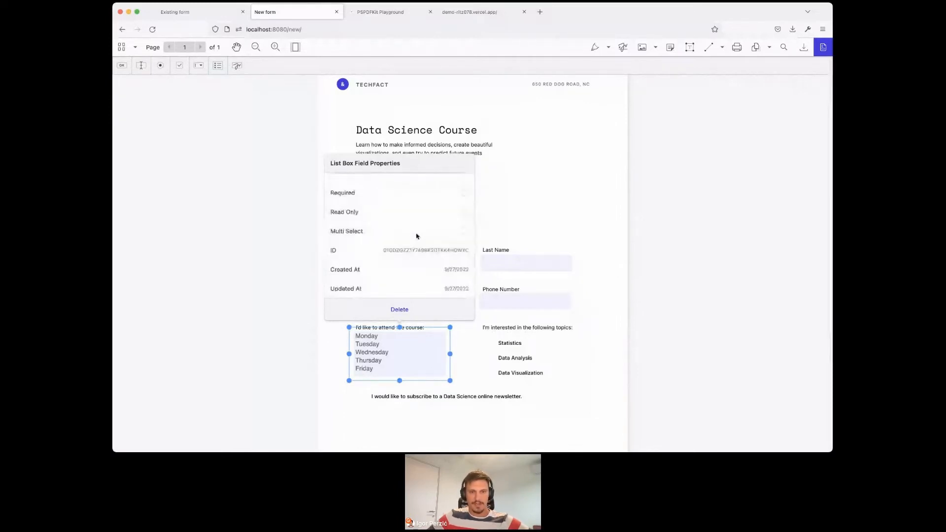
click(464, 232)
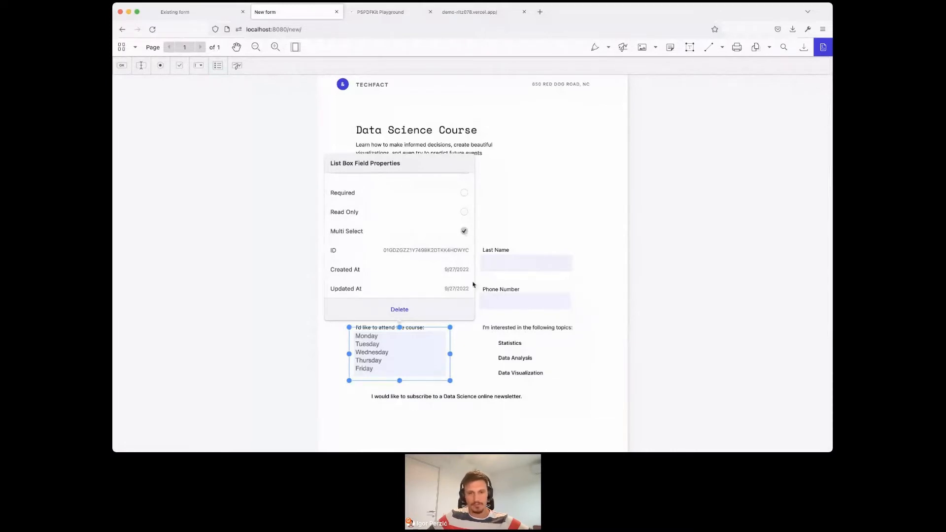
click(476, 341)
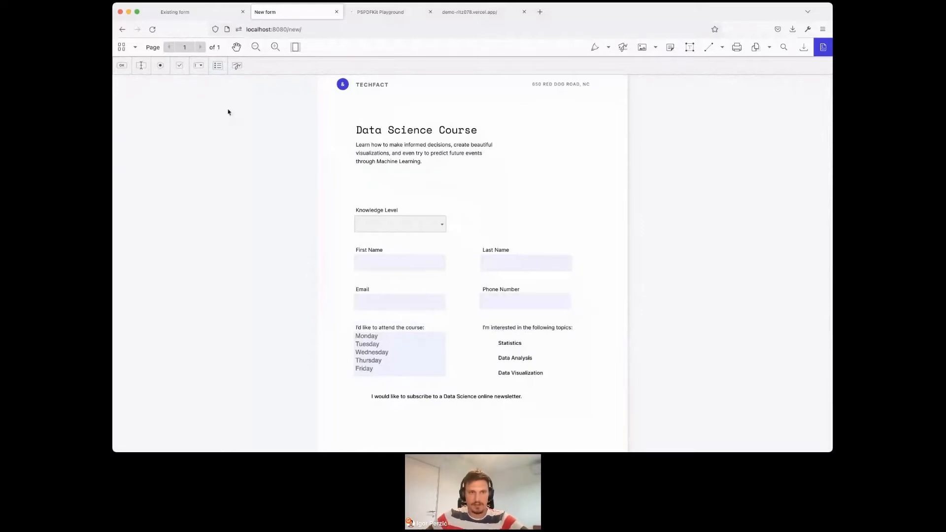
- Place a checkbox field beside the Statistics topic and set its form field name to "Statistics topic"
click(183, 73)
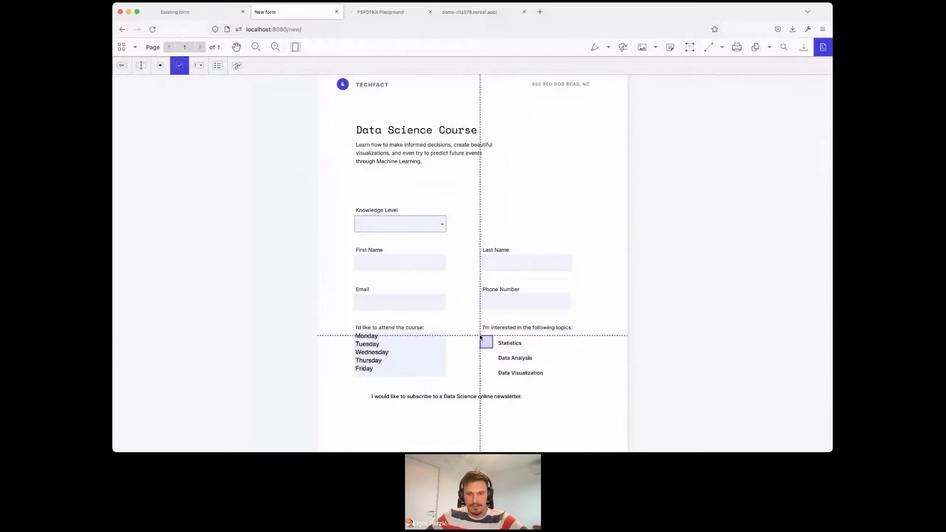
click(480, 338)
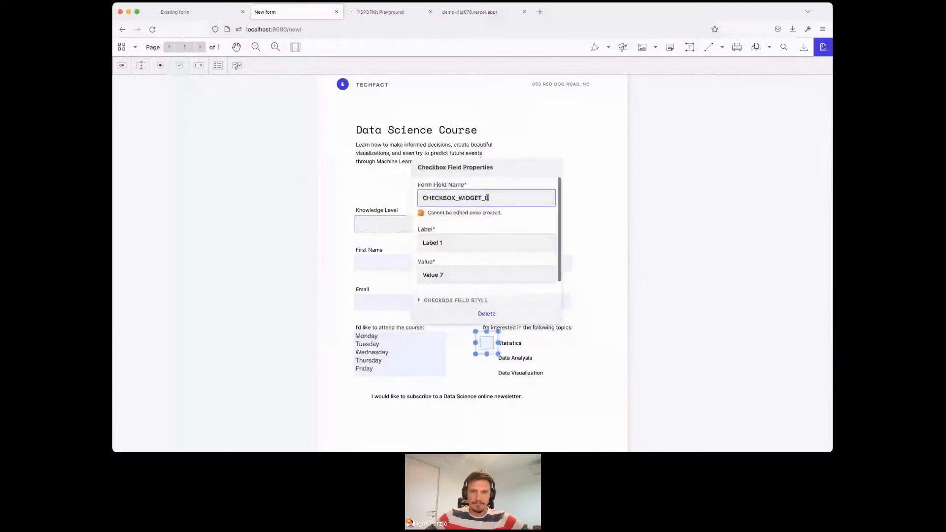
double_click(487, 198)
text(Statistics)
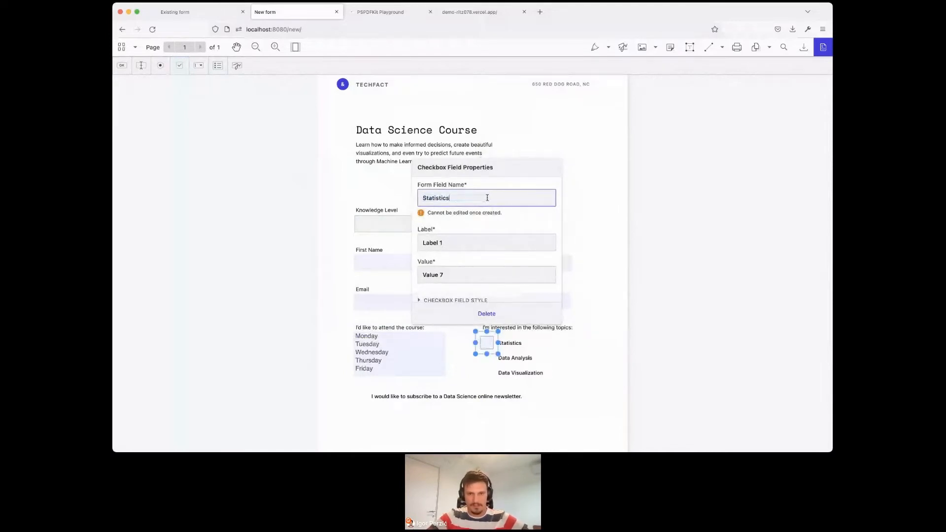
key(super+a)
text(Statistics)
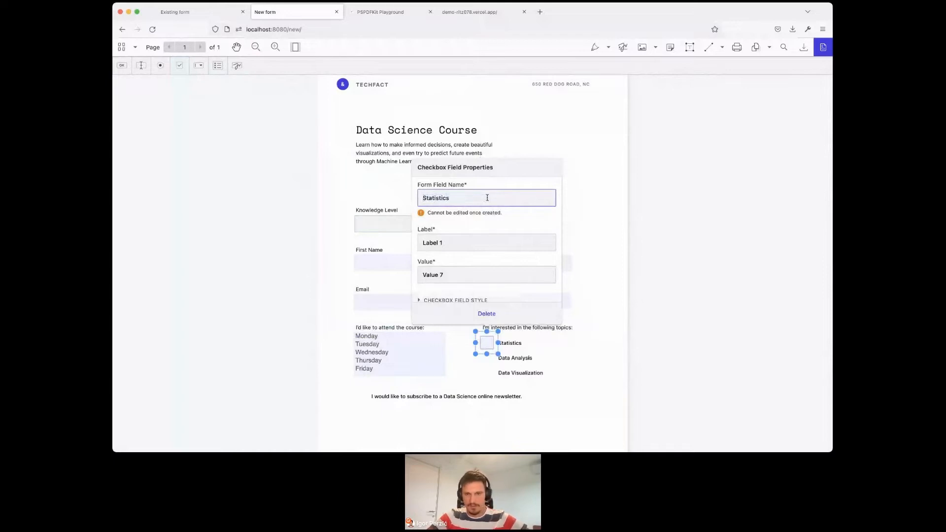
text( topic)
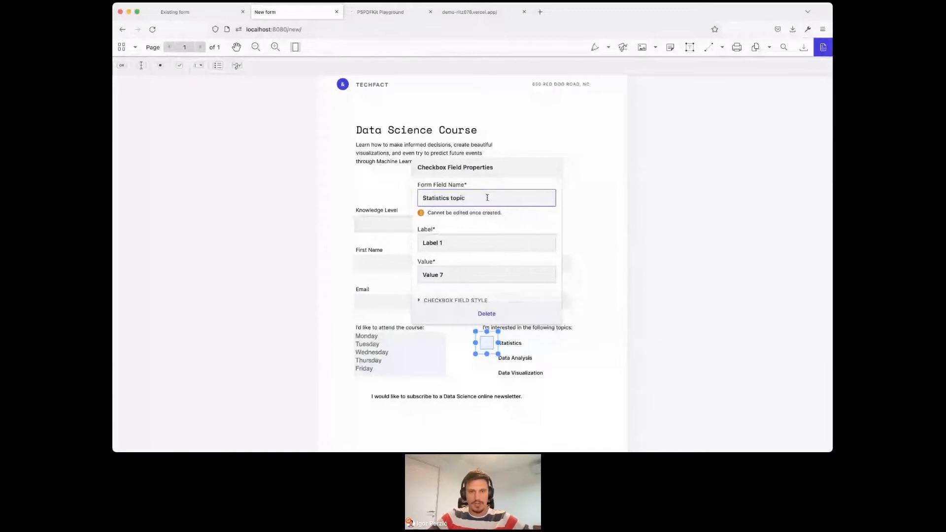
- Set both the label and the value of the Statistics checkbox to "Statistics" and close its properties
key(Tab)
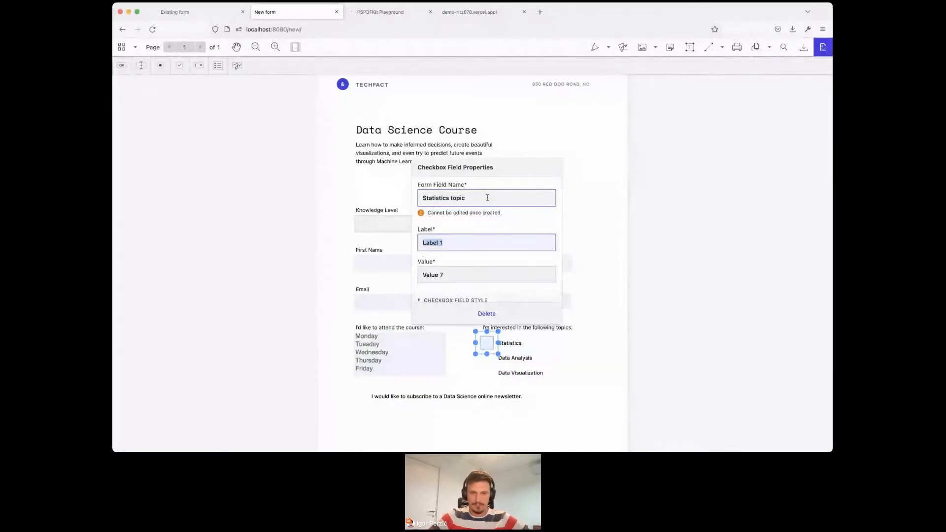
text(Stati)
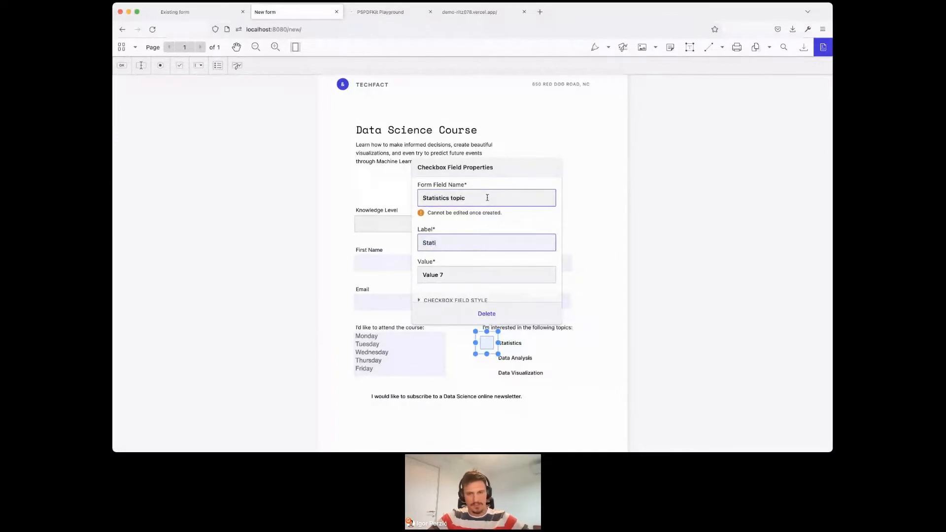
text(s)
key(super+a)
text(S)
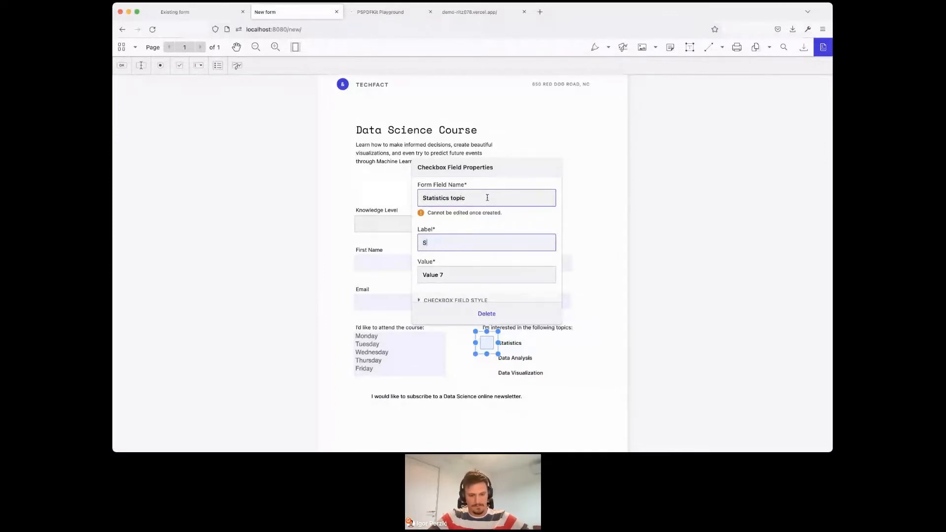
text(tatistics)
key(super+a)
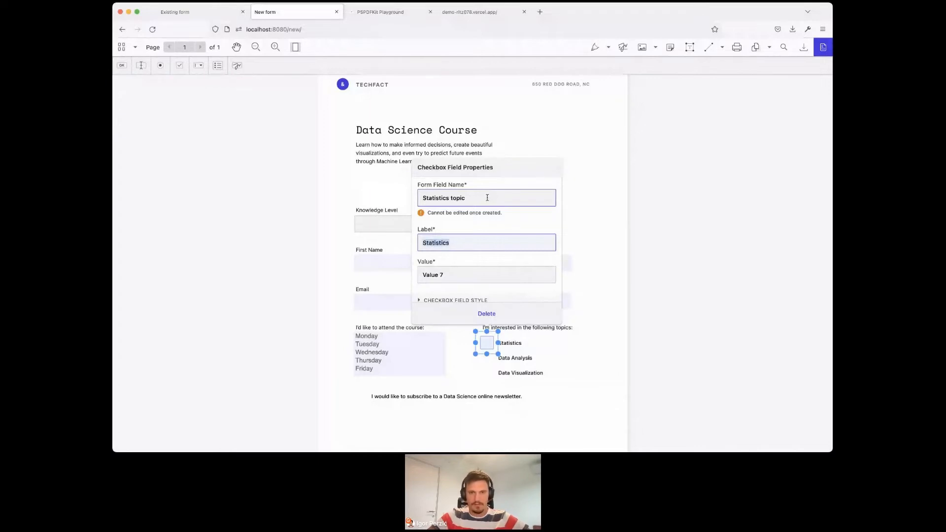
key(super+c)
click(544, 269)
key(super+a)
key(super+v)
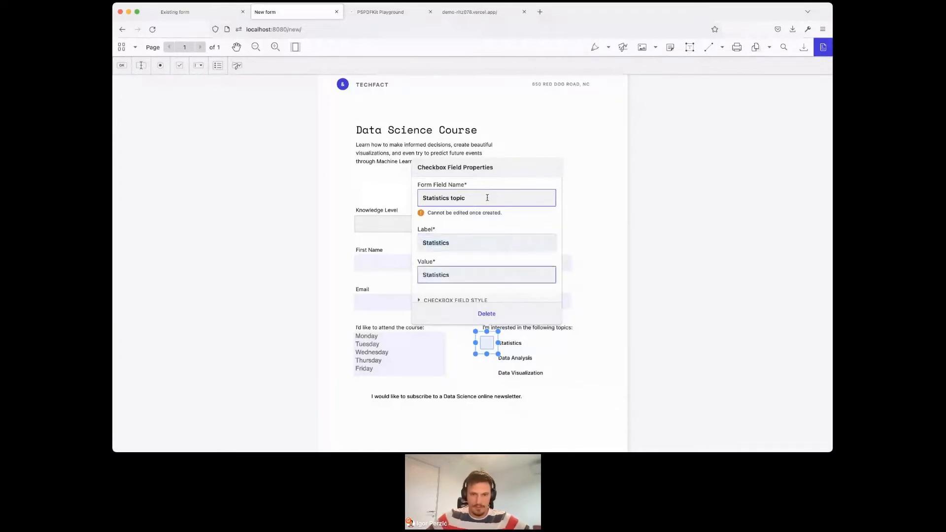
click(553, 352)
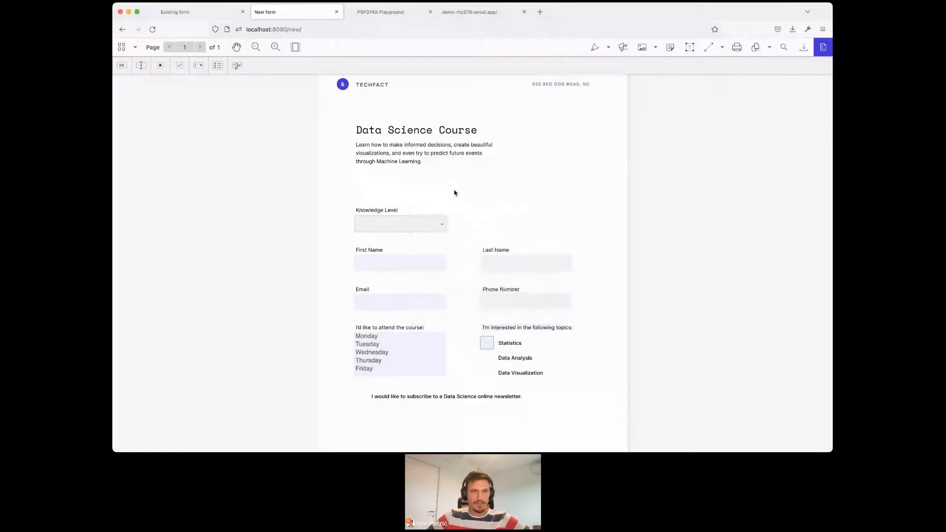
- Place a checkbox field beside the Data Analysis topic and set its form field name to "Data analysis topic"
click(185, 69)
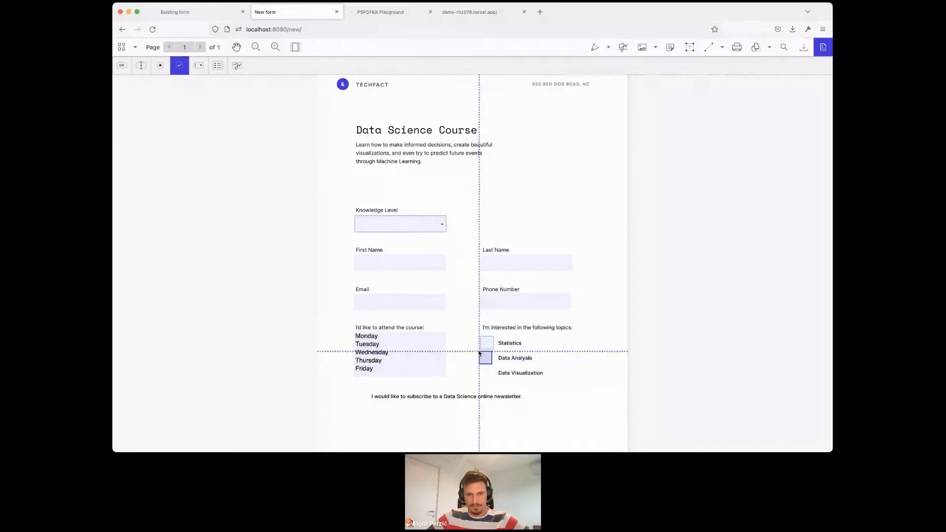
click(480, 353)
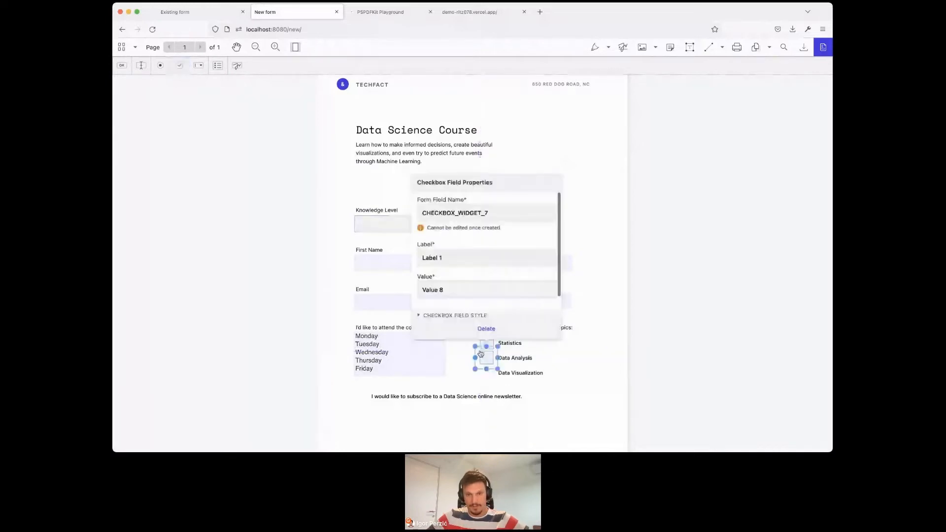
double_click(503, 215)
text(Data)
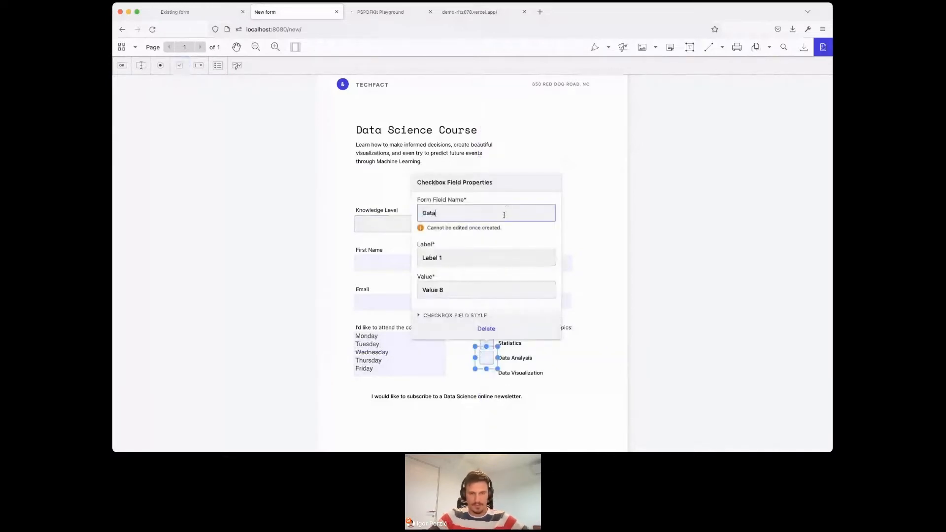
text( anal)
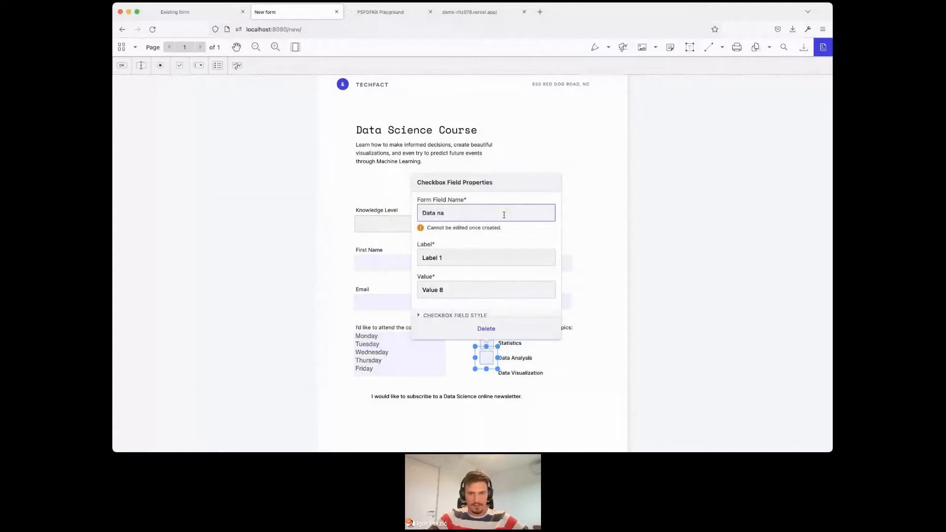
text(ysis topic)
- Set both the label and the value of the Data Analysis checkbox to "Data analysis" and close its properties
key(Tab)
text(Data analysis)
key(super+a)
key(super+c)
key(Tab)
key(super+v)
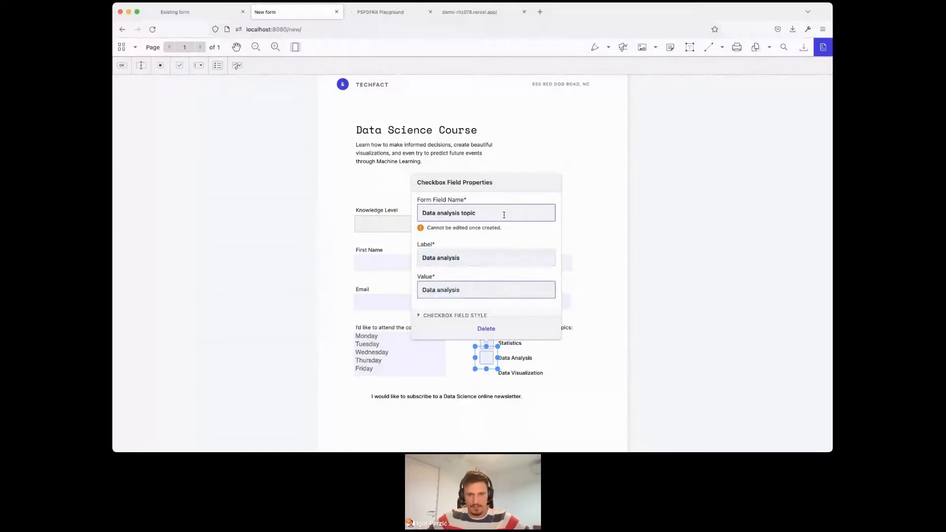
click(606, 262)
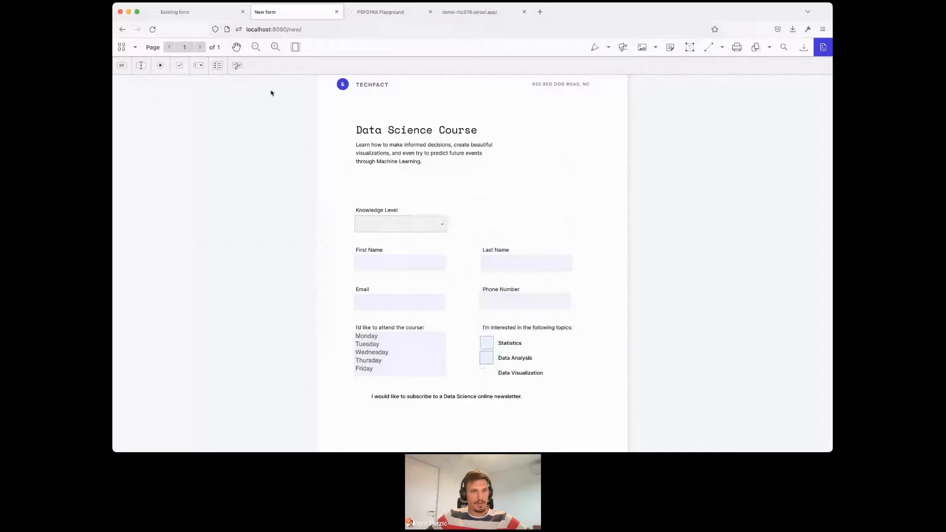
- Place a checkbox field beside the Data Visualization topic and set its form field name to "Data visualization topic"
click(179, 65)
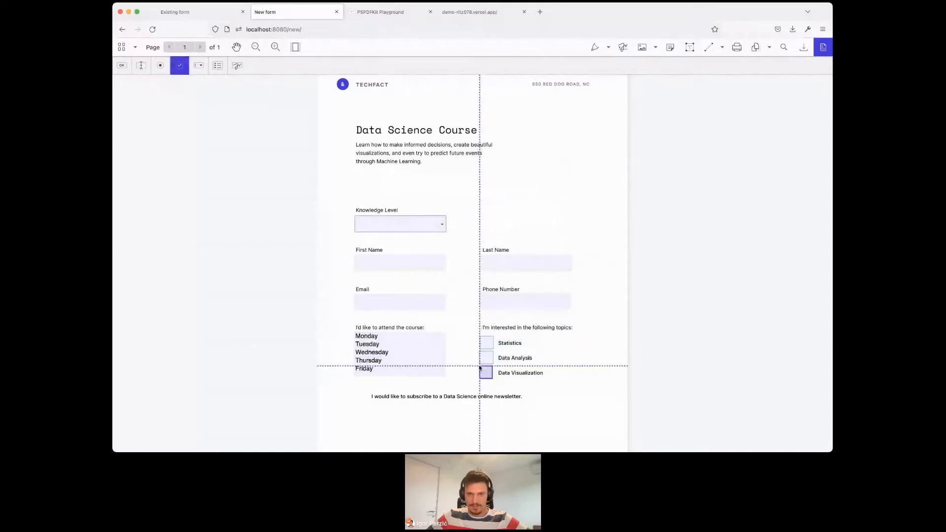
click(480, 367)
double_click(508, 227)
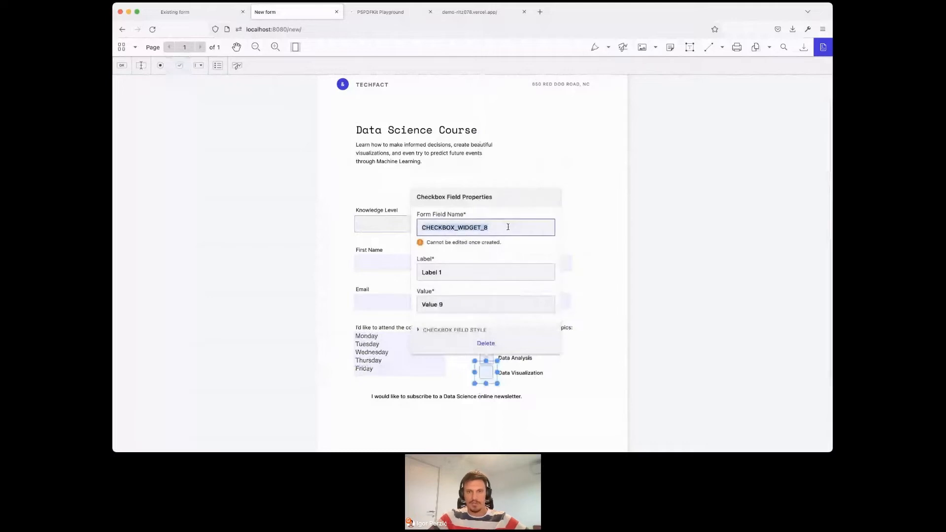
text(Data visualization toipic)
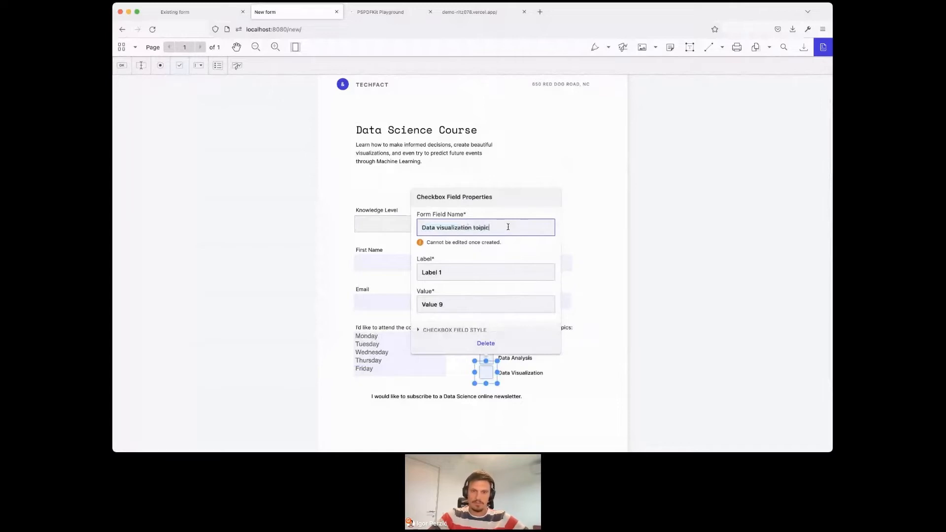
key(alt+shift+Left)
text(topic)
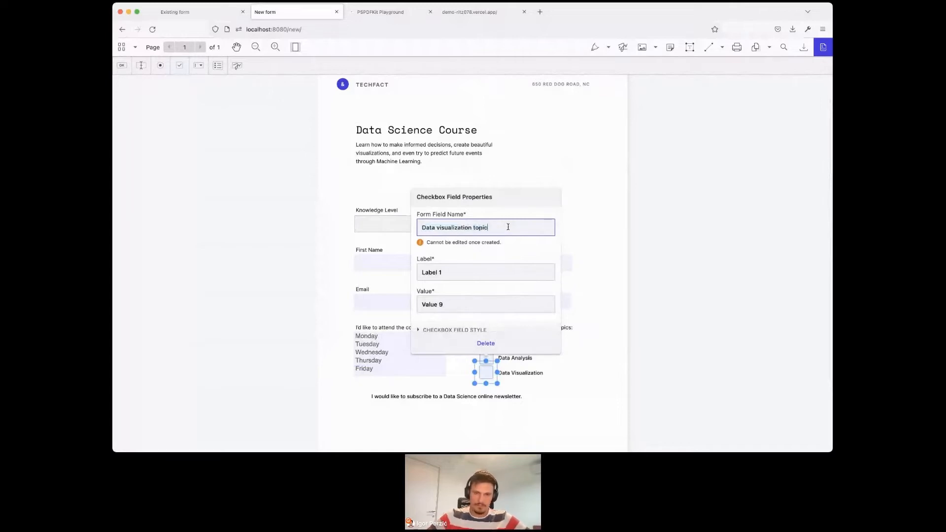
- Set both the label and the value of the Data Visualization checkbox to "Data visualization" and close its properties
click(503, 277)
key(super+BackSpace)
text(Data visualization)
key(super+a)
key(super+c)
key(Tab)
key(super+v)
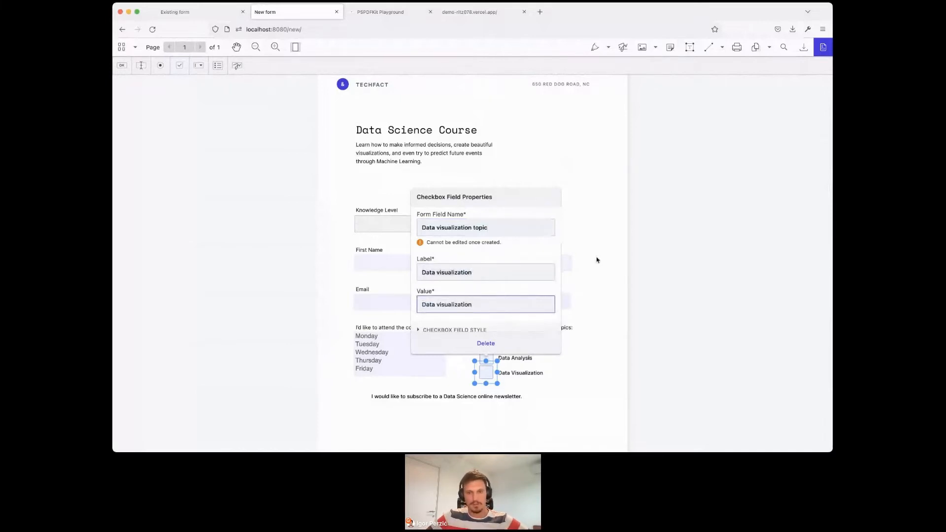
click(596, 300)
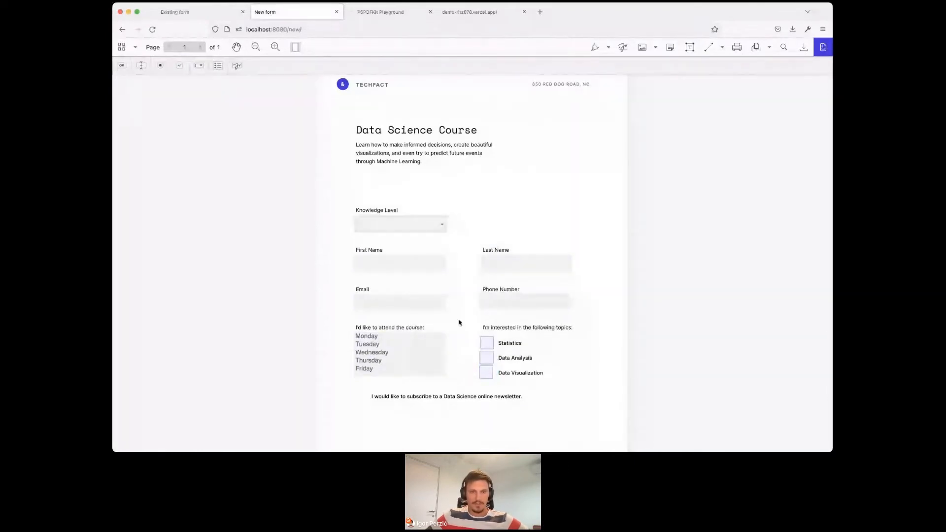
- Place a radio button field in front of the newsletter subscription line and set its form field name to "Newsletter"
click(158, 66)
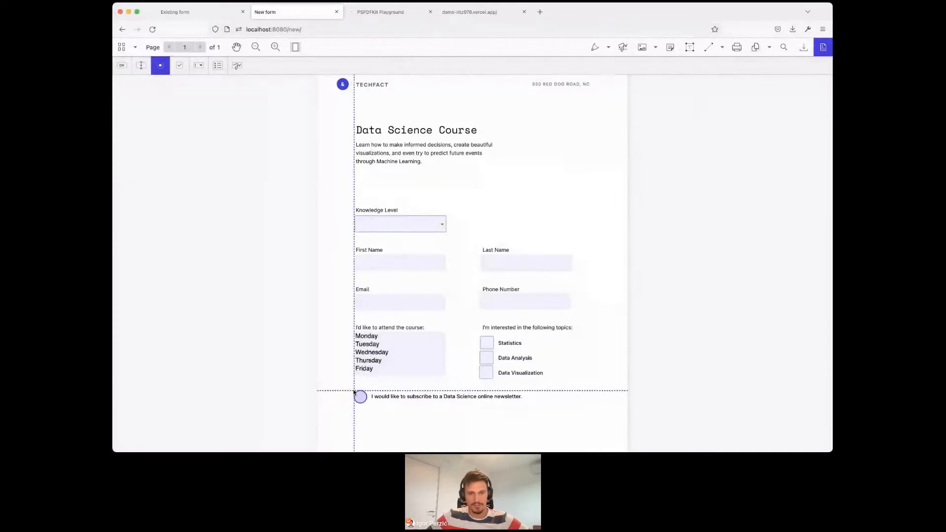
click(355, 392)
click(400, 254)
key(super+a)
text(N)
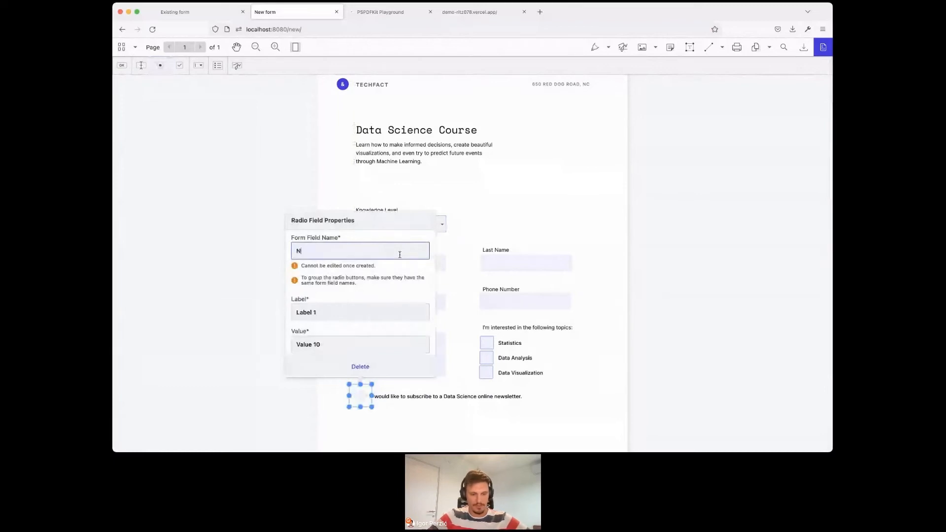
text(ewsletter)
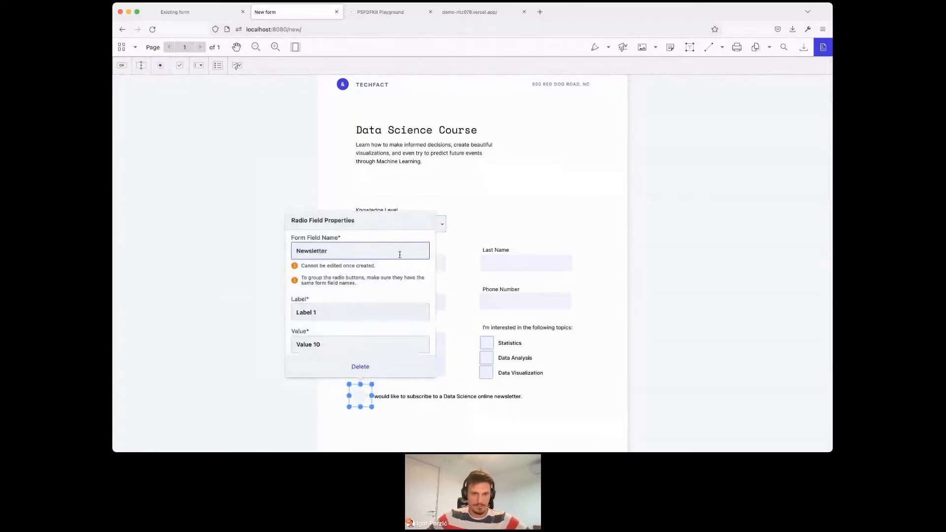
- Set the value of the newsletter radio button to "Newsletter"
key(Tab)
key(Tab)
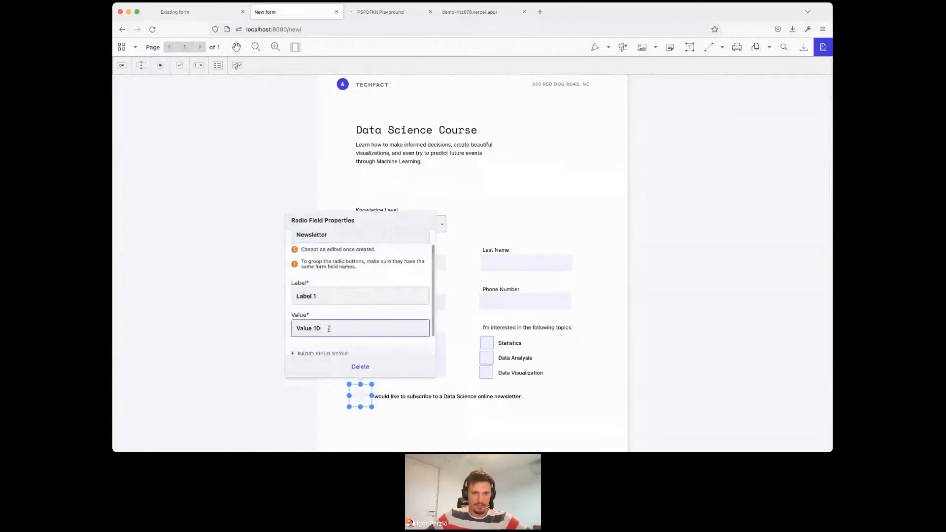
key(Right)
key(BackSpace)
key(BackSpace)
key(BackSpace)
key(BackSpace)
key(BackSpace)
key(BackSpace)
key(BackSpace)
key(BackSpace)
text(Newslett)
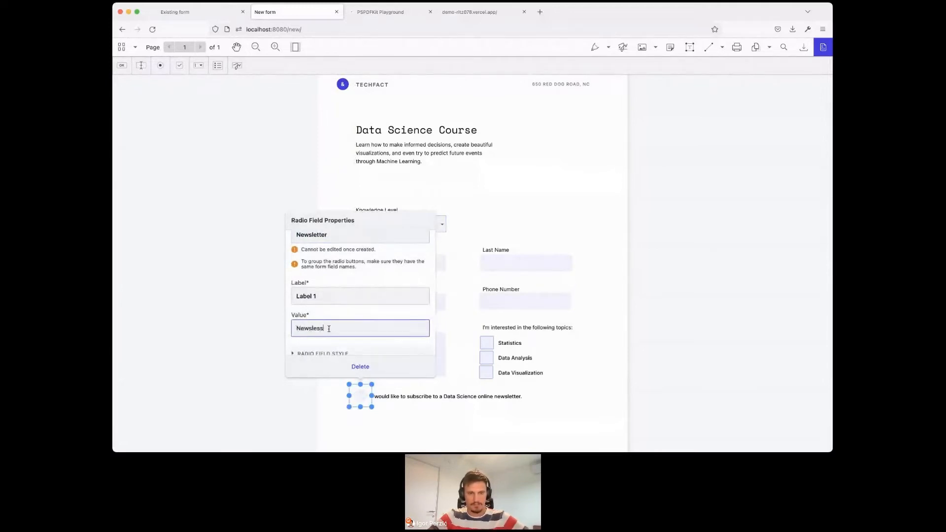
text(er)
- Copy the newsletter radio button's value into its label so it reads "Newsletter", and close its properties
key(super+a)
key(super+c)
click(384, 298)
key(super+a)
key(super+v)
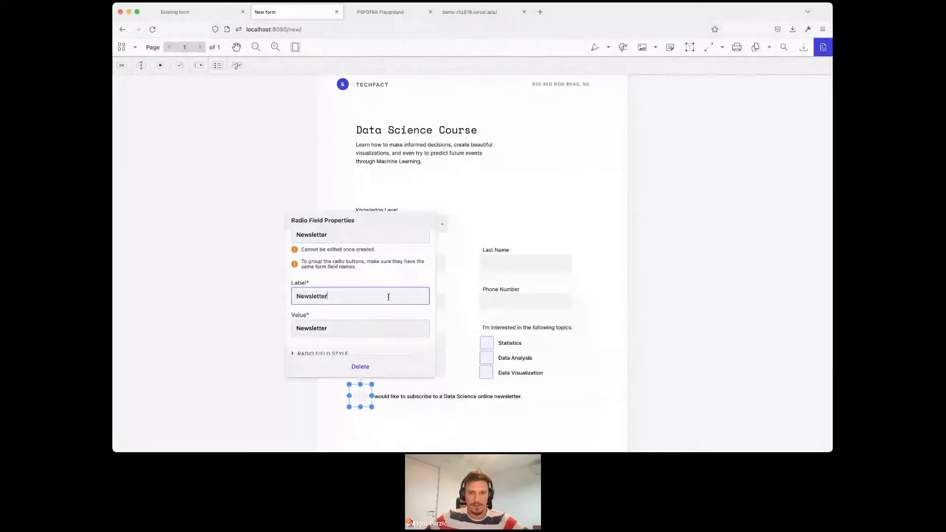
click(468, 321)
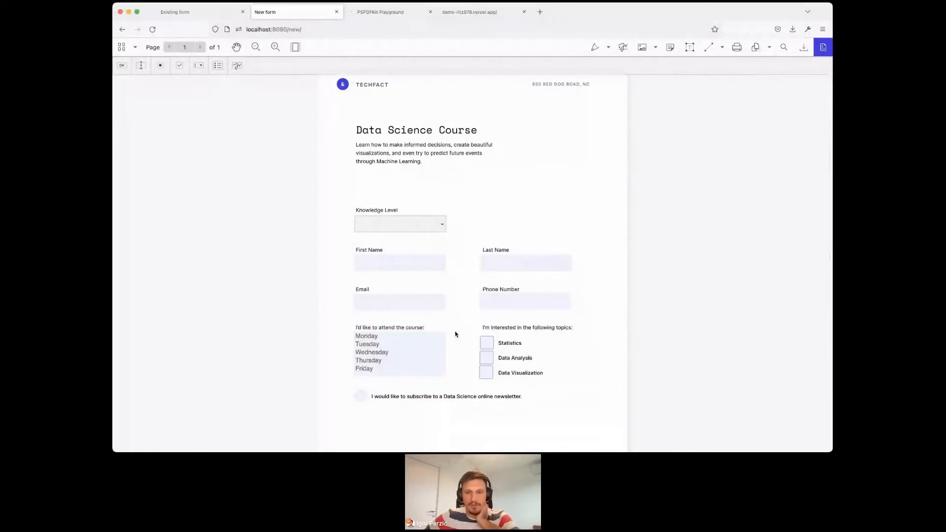
- Turn off the Print option in the Phone number text field's style settings and open the print preview of the form
click(508, 305)
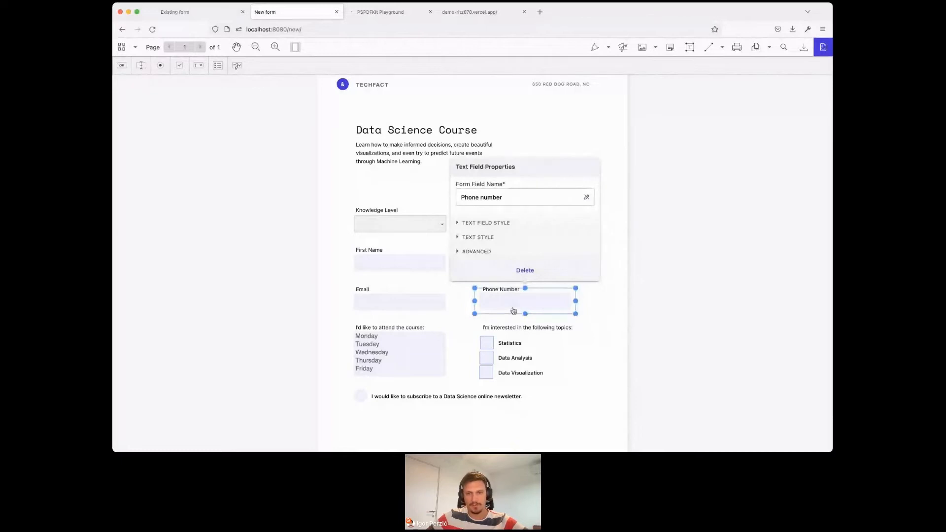
click(507, 224)
scroll(488, 232, down, 2)
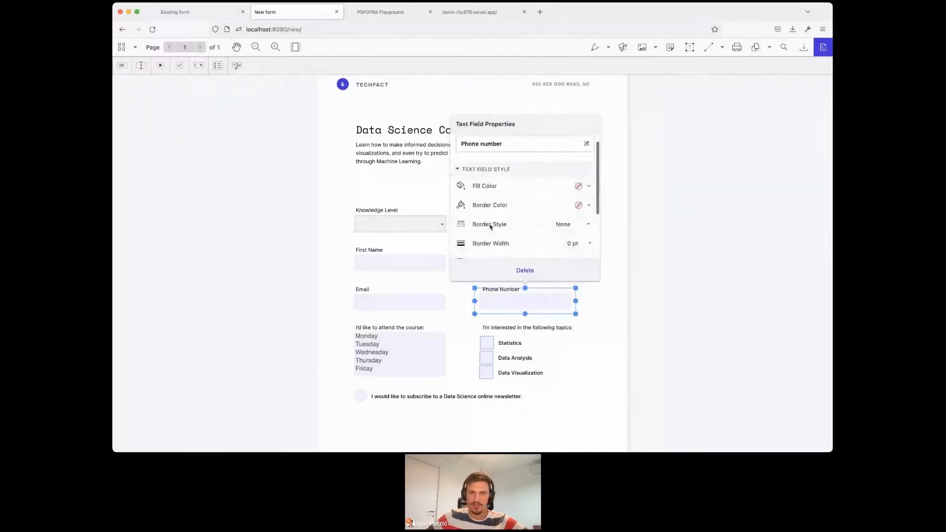
scroll(491, 226, down, 3)
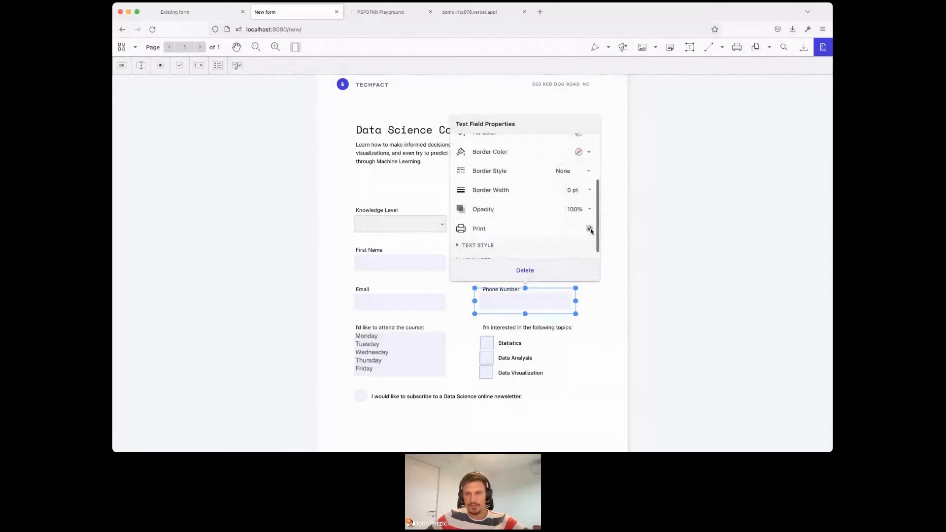
click(613, 245)
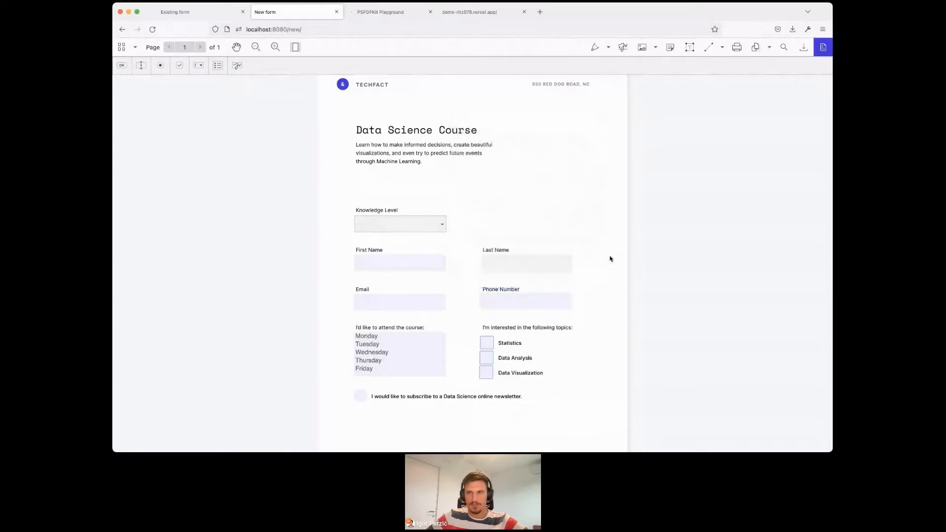
click(737, 47)
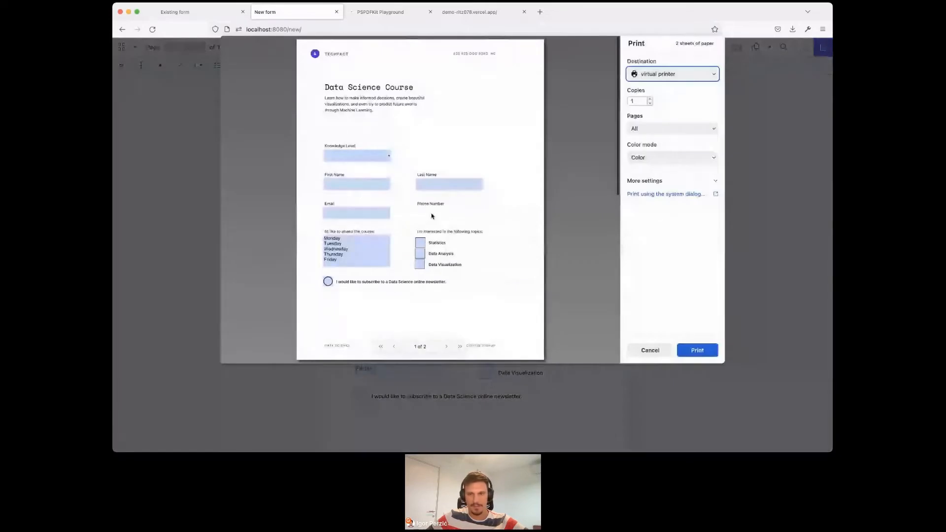
- Cancel printing and widen the Knowledge Level combo box so it spans both columns of the form
click(649, 351)
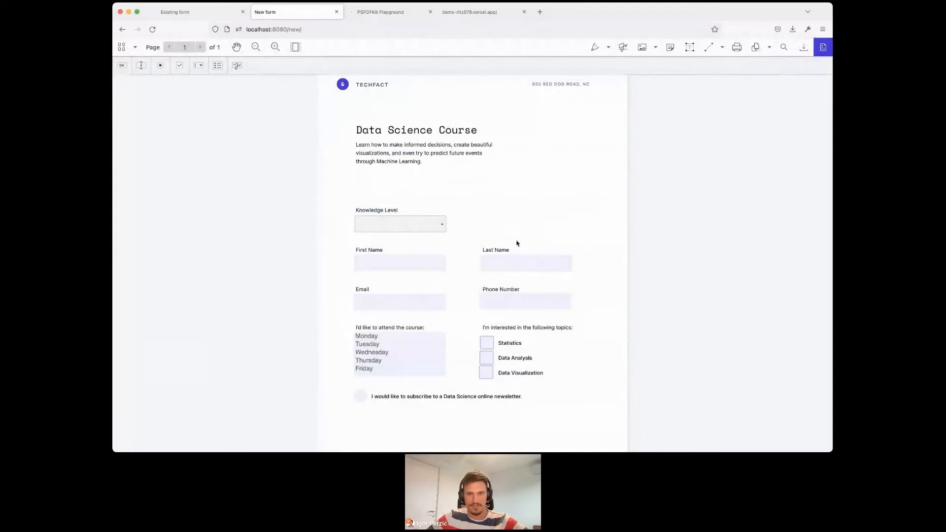
click(421, 228)
drag(451, 225, 583, 218)
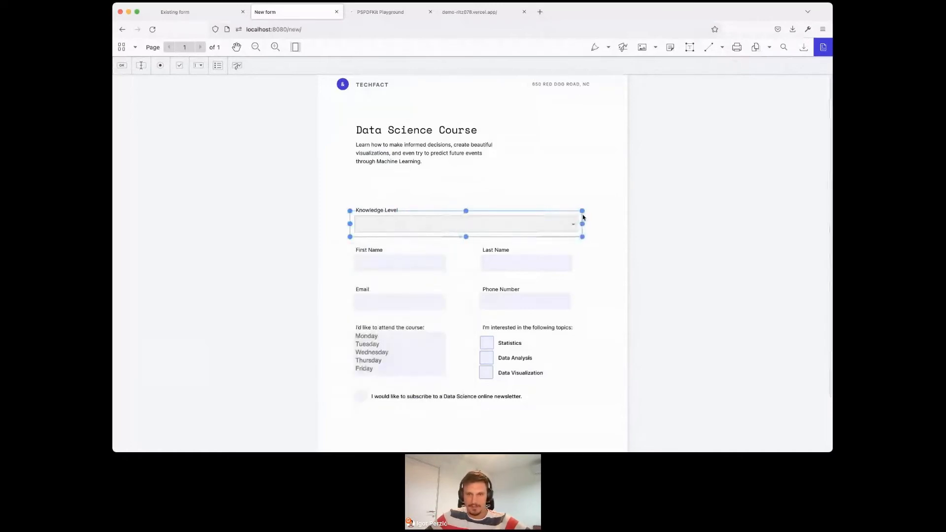
- Widen the Last Name and Phone Number text fields so they end in line with the Knowledge Level combo box
click(580, 270)
click(555, 266)
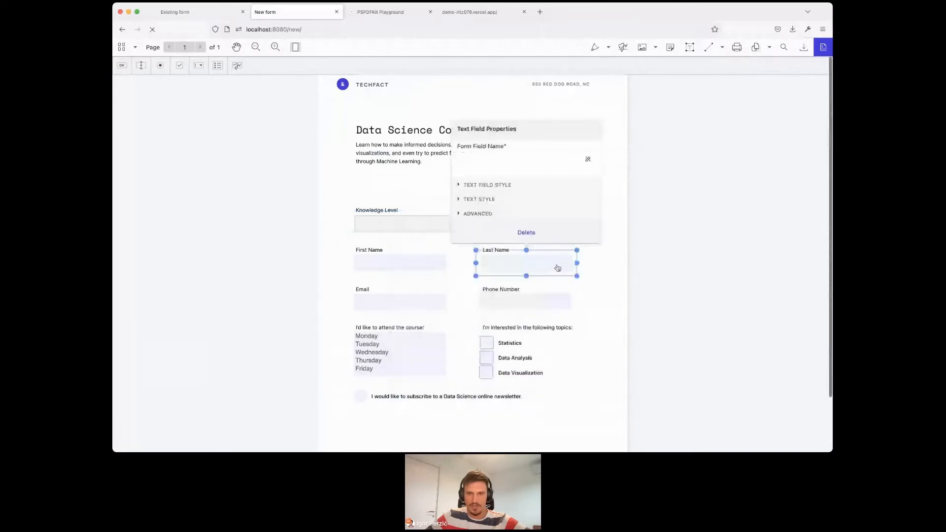
drag(577, 263, 582, 264)
click(557, 300)
drag(572, 300, 580, 300)
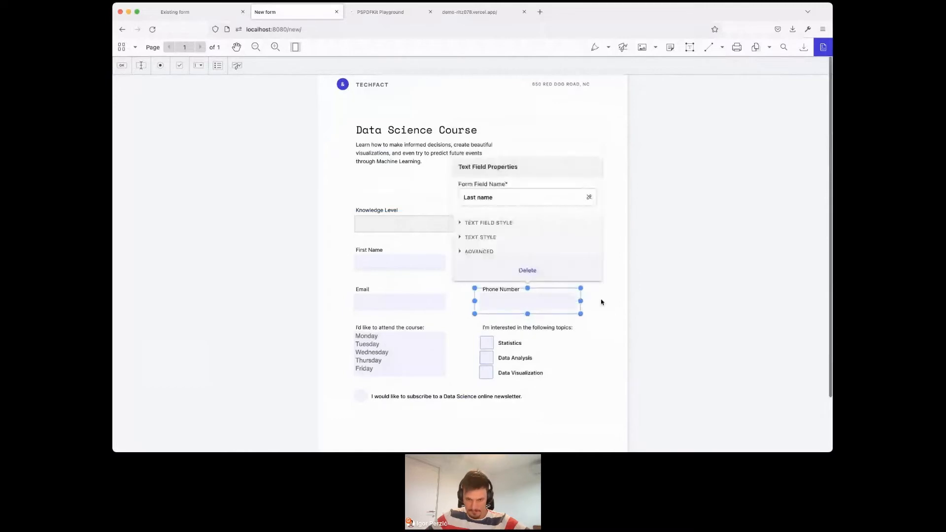
click(602, 302)
click(536, 302)
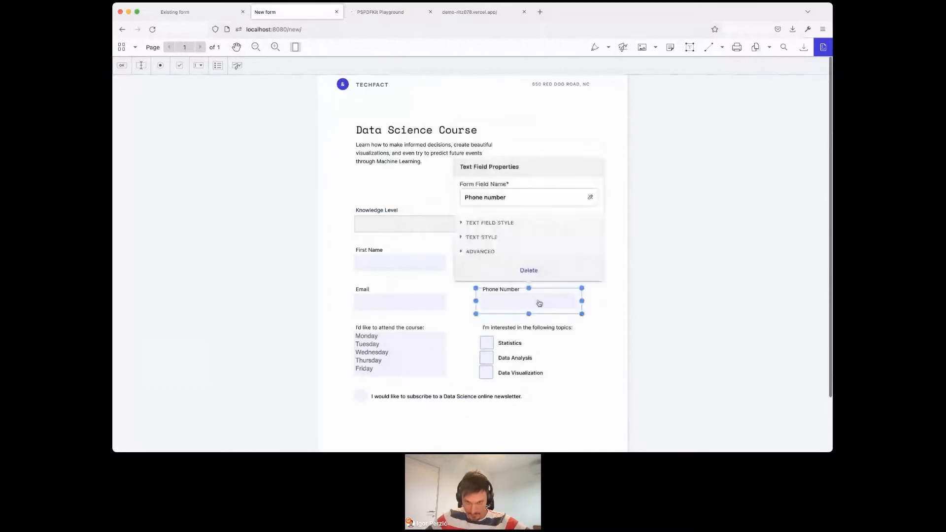
click(603, 300)
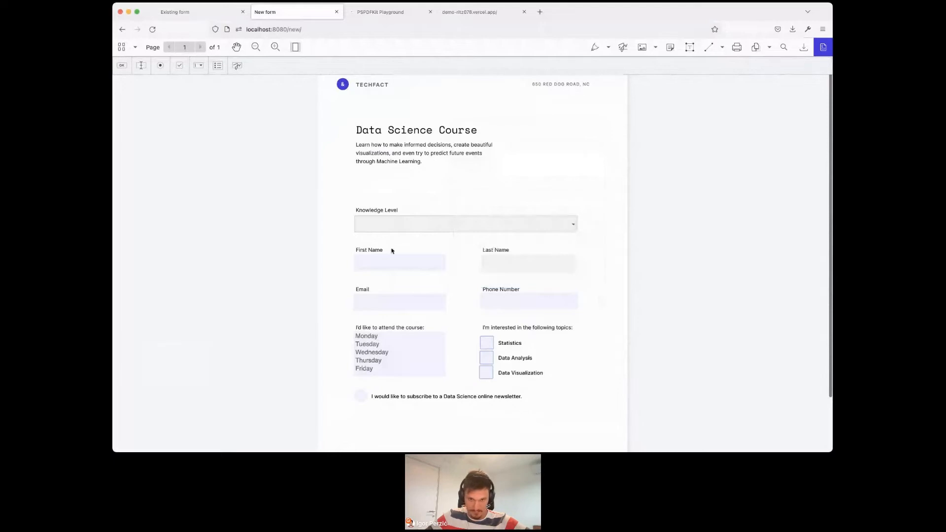
- Review the properties of the First Name text field and the options of the course dates list box
click(421, 267)
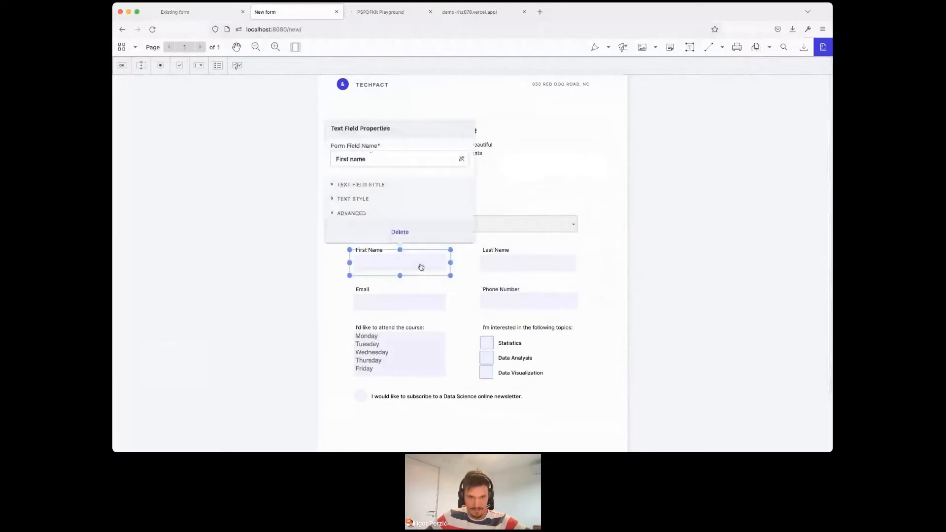
click(460, 289)
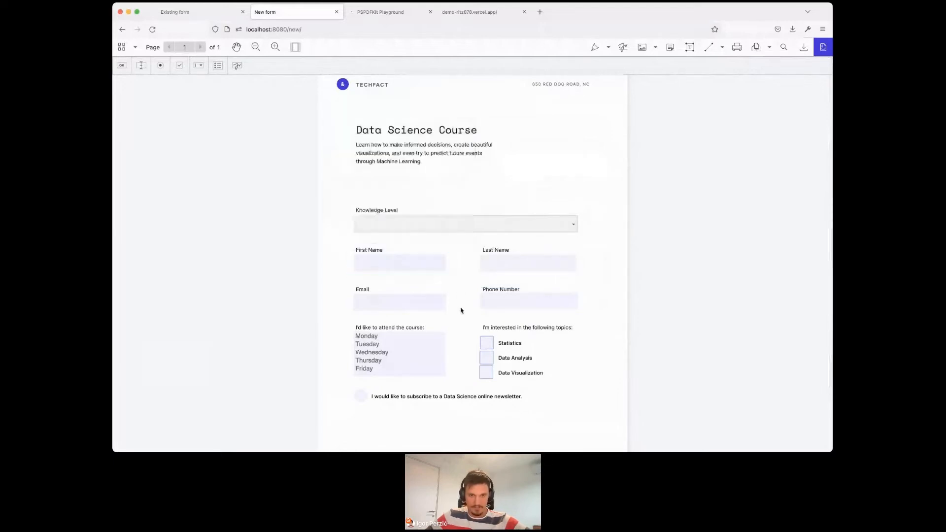
click(429, 348)
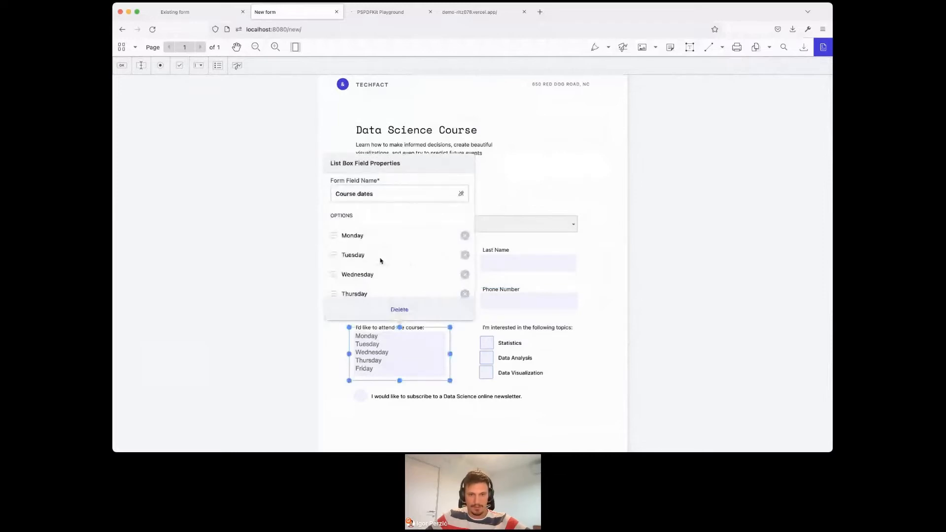
scroll(380, 262, down, 1)
- Set the text color of the Phone Number field to light blue in its text style settings
click(517, 302)
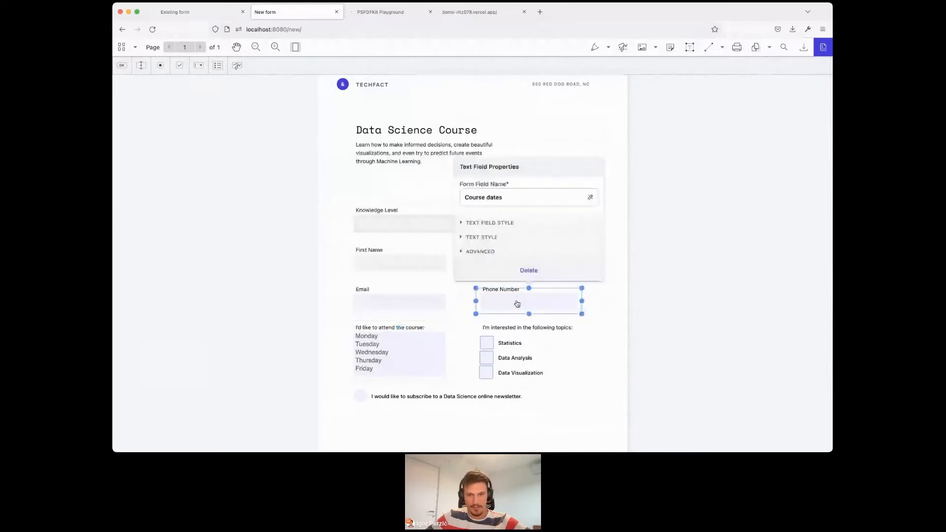
click(486, 238)
scroll(507, 227, down, 3)
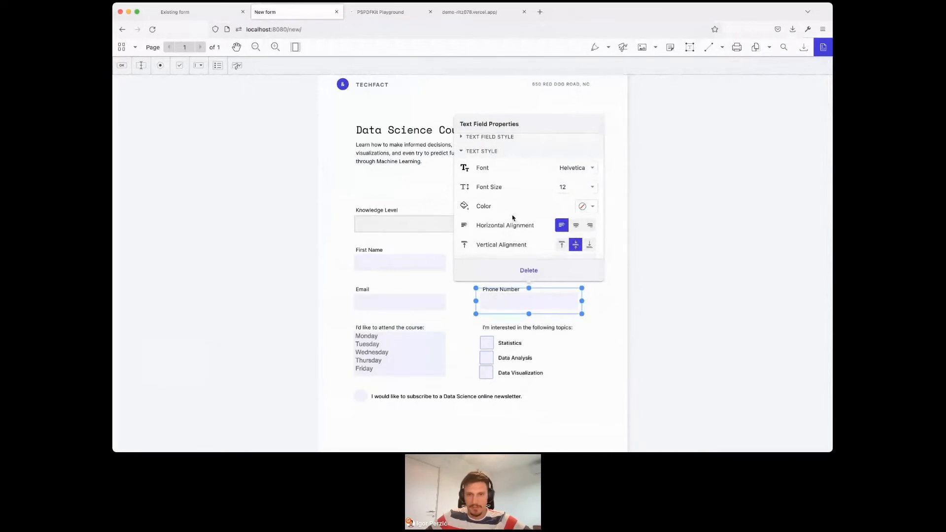
scroll(512, 218, down, 1)
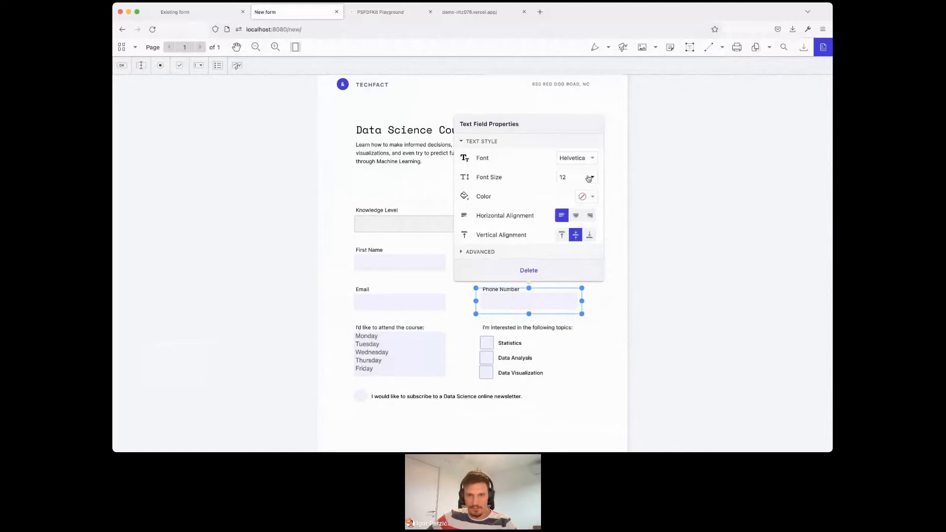
click(593, 198)
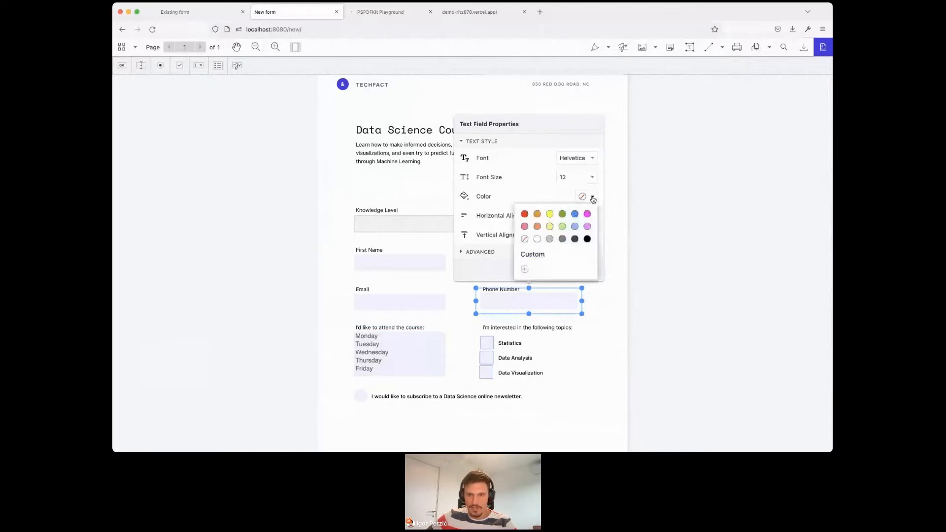
click(574, 227)
- Set the text color of the Email field to light blue and close the field properties
click(389, 306)
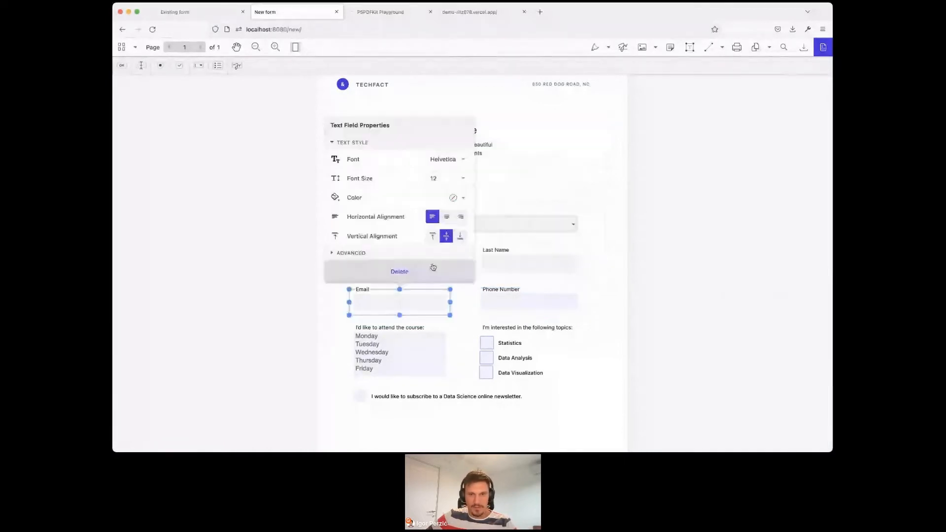
click(465, 199)
click(515, 231)
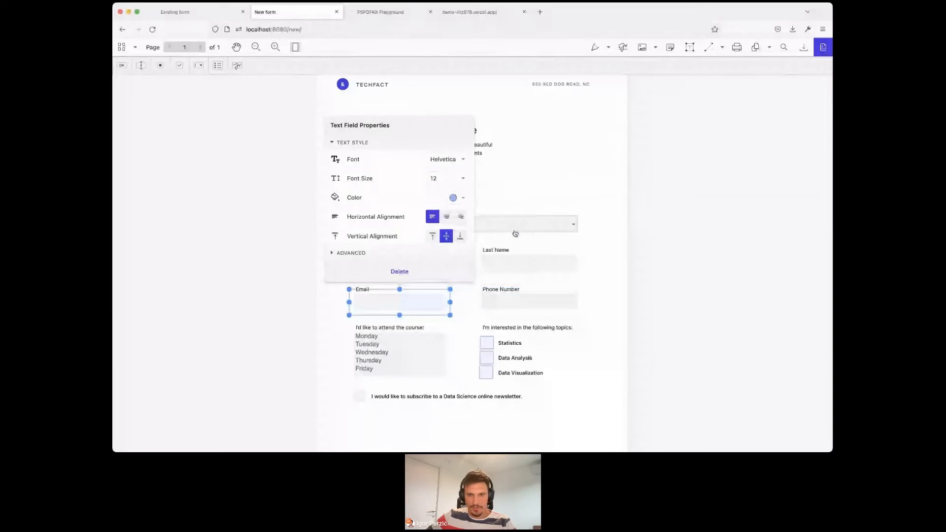
click(605, 259)
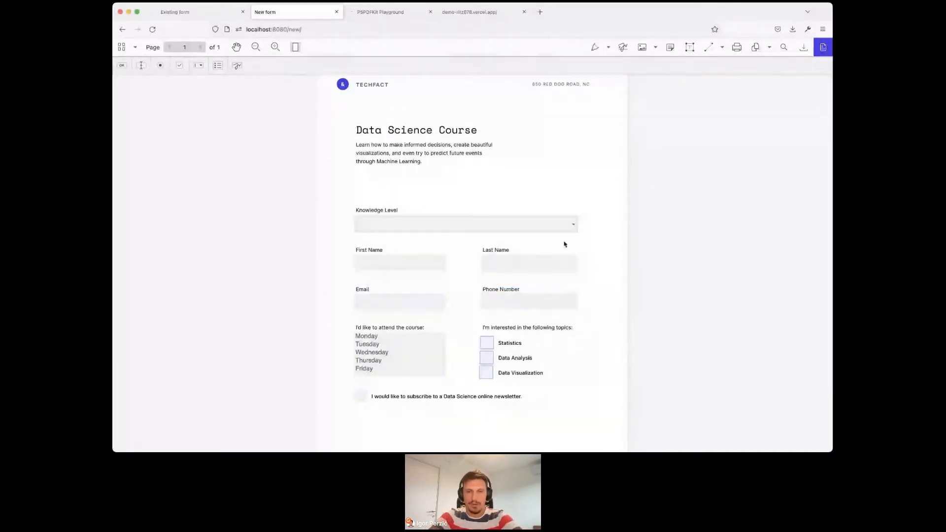
click(534, 263)
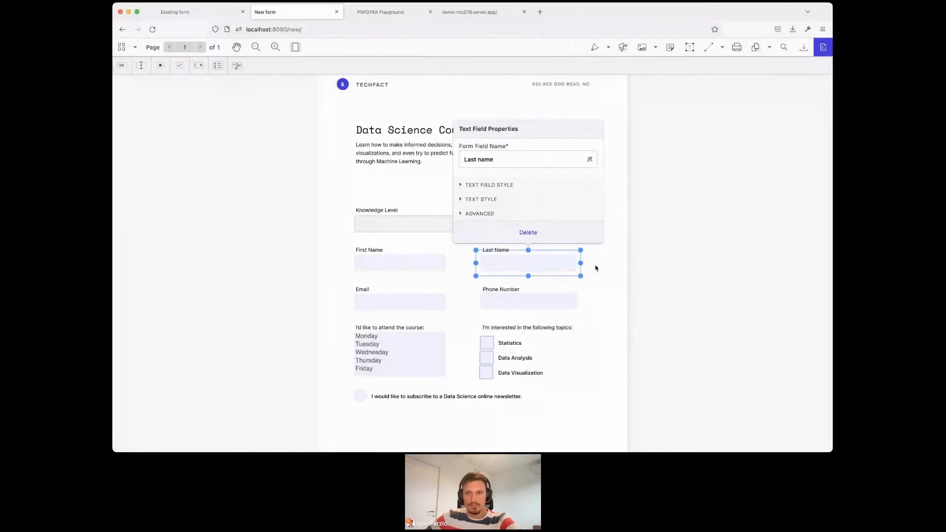
click(595, 268)
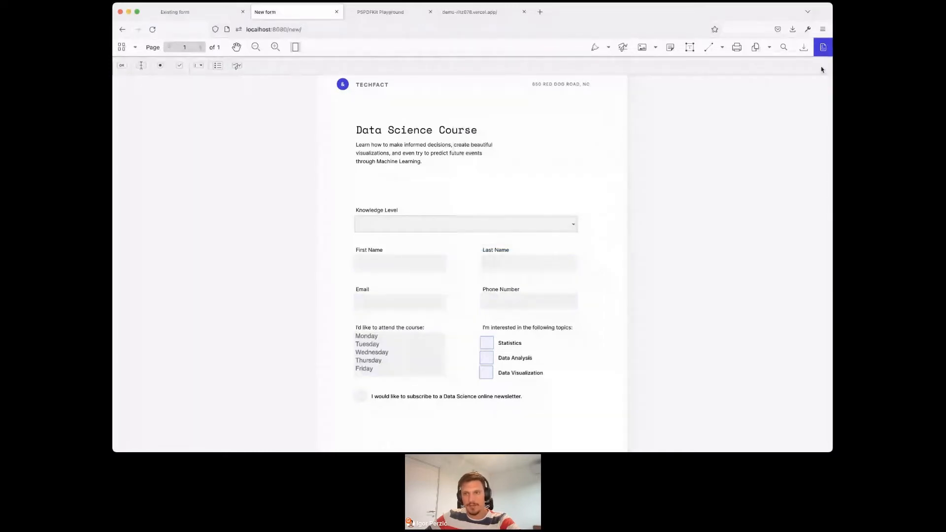
- Leave form editing mode and fill in an e-mail address in the Email field
click(822, 49)
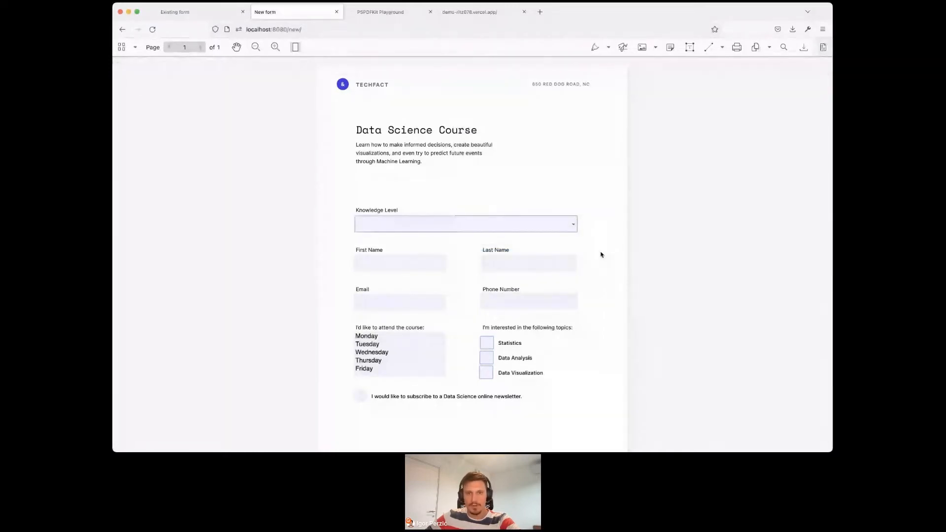
click(409, 299)
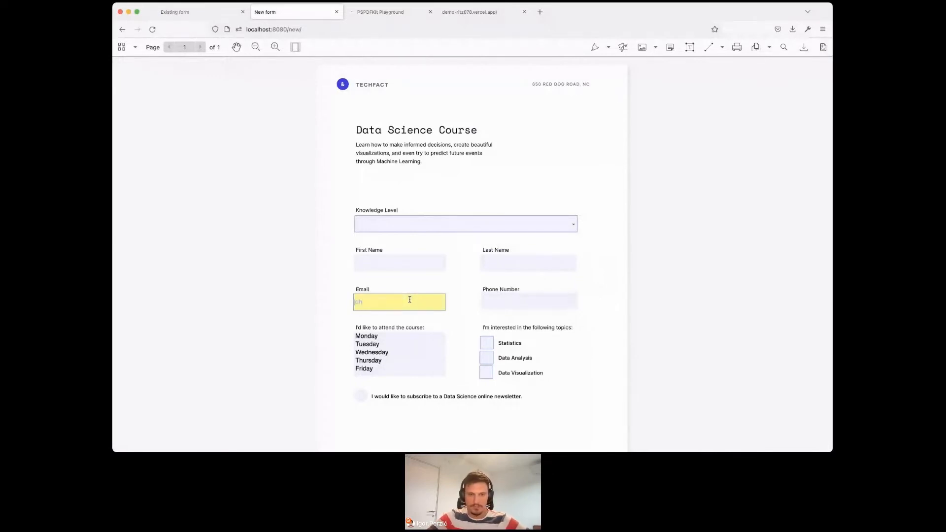
text(john@doe.com)
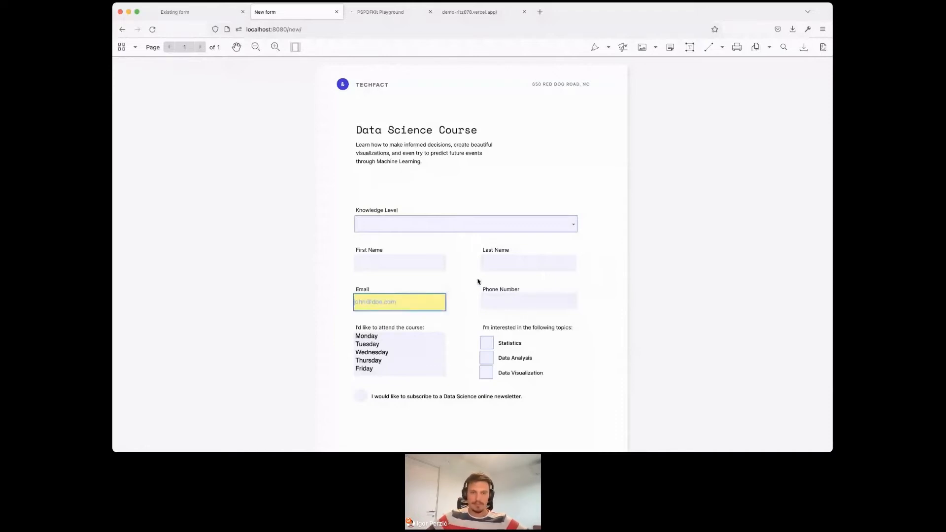
click(470, 299)
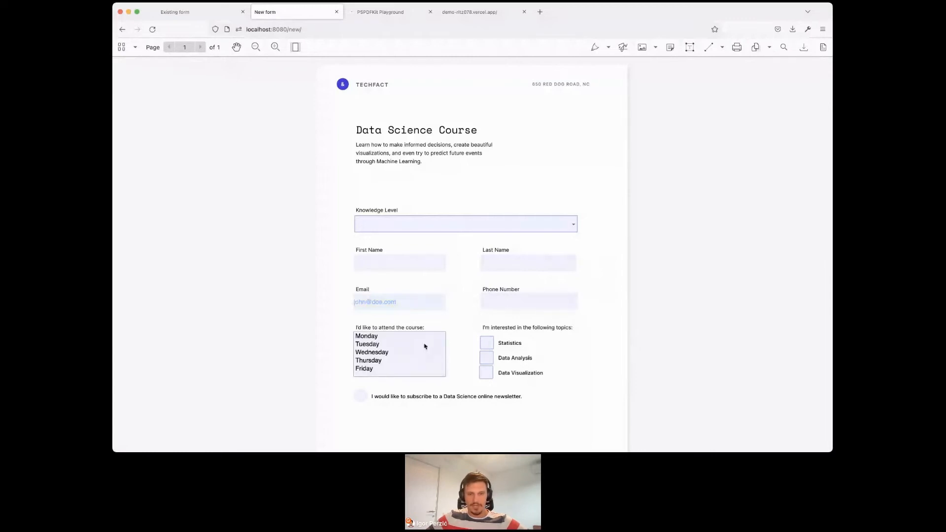
- Select Monday and Thursday as course days and check Statistics as a topic of interest
click(374, 337)
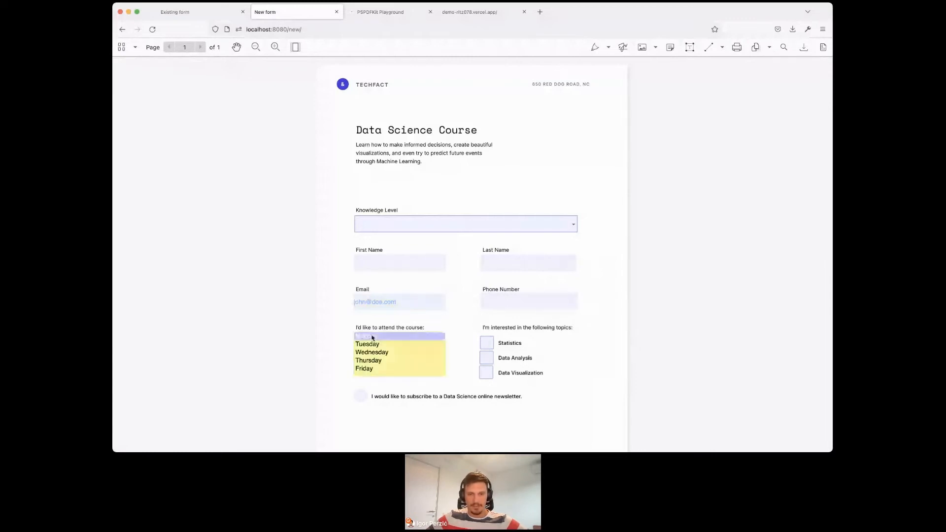
super+click(381, 360)
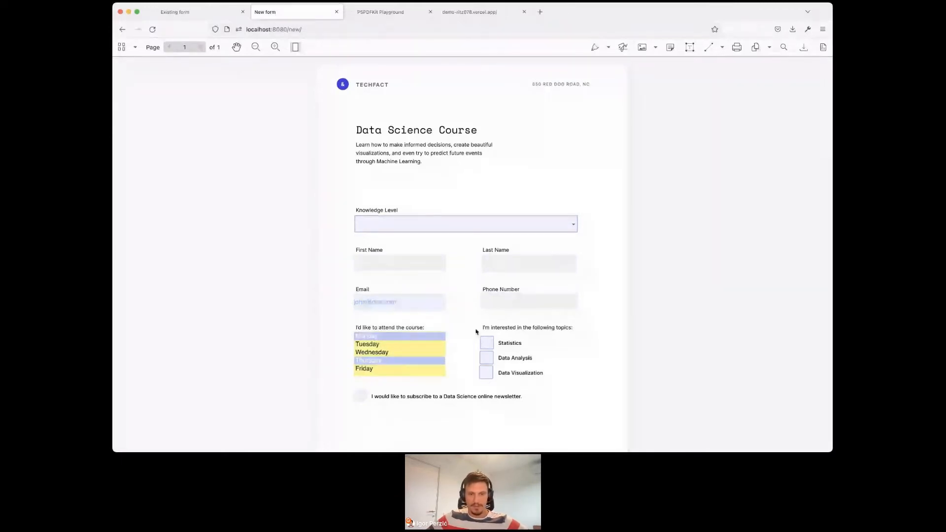
click(488, 344)
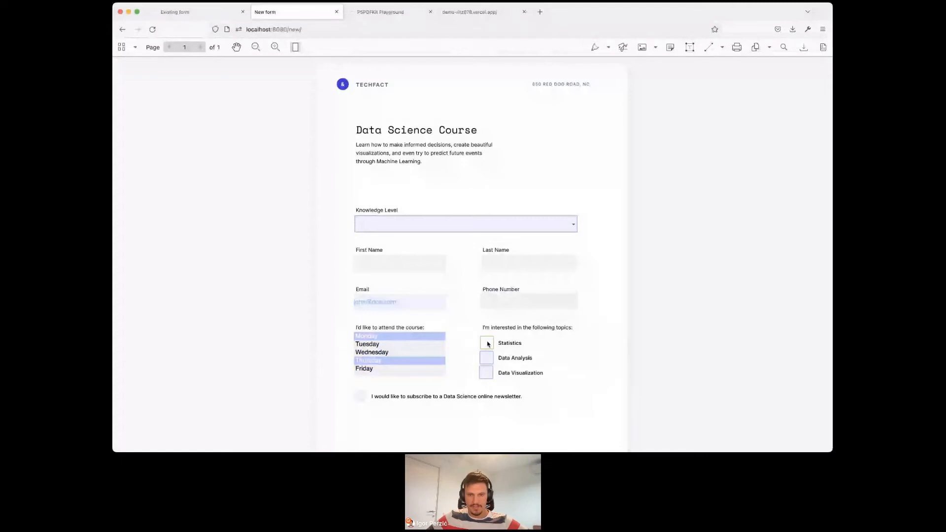
- Fill in the attendee's first and last name and choose Intermediate as the Knowledge Level
click(374, 257)
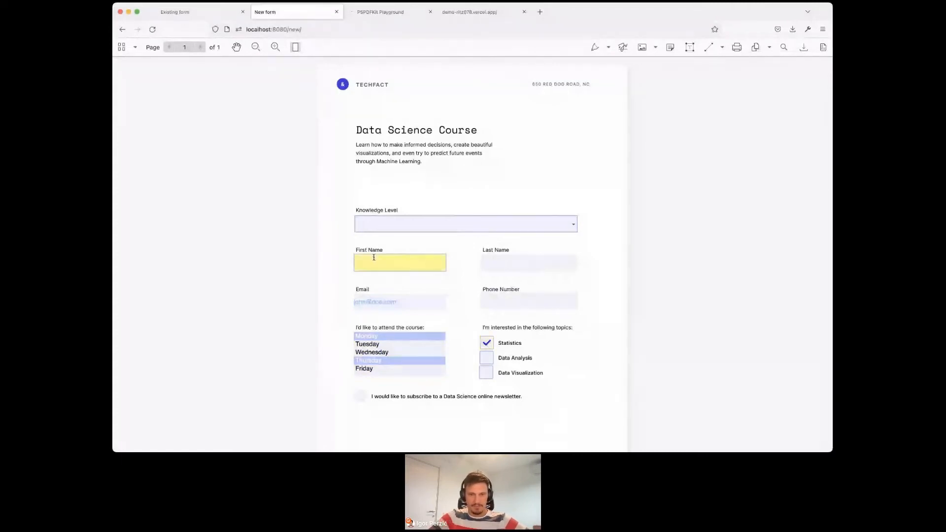
key(Tab)
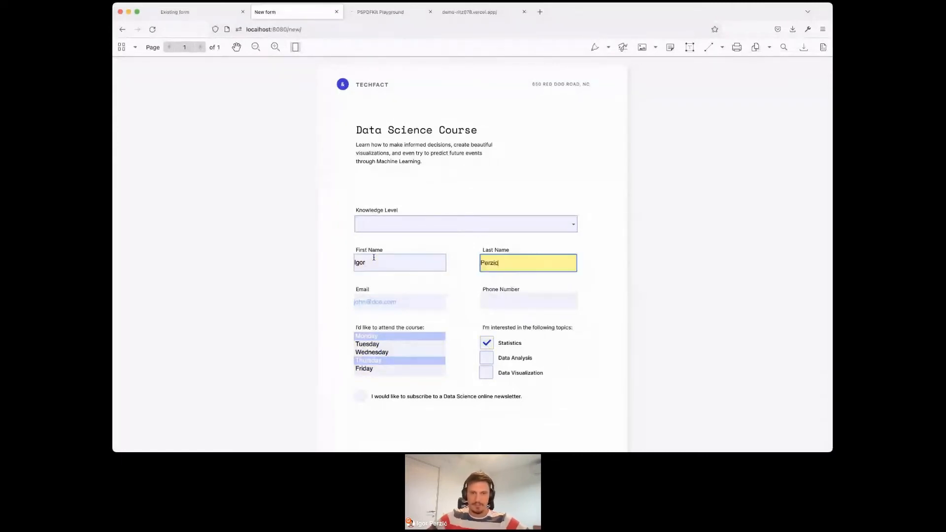
click(374, 230)
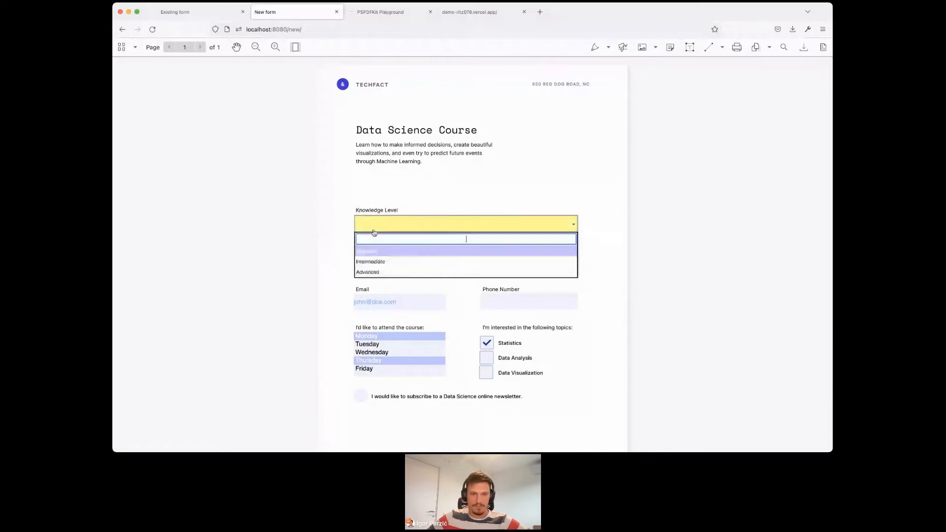
click(378, 261)
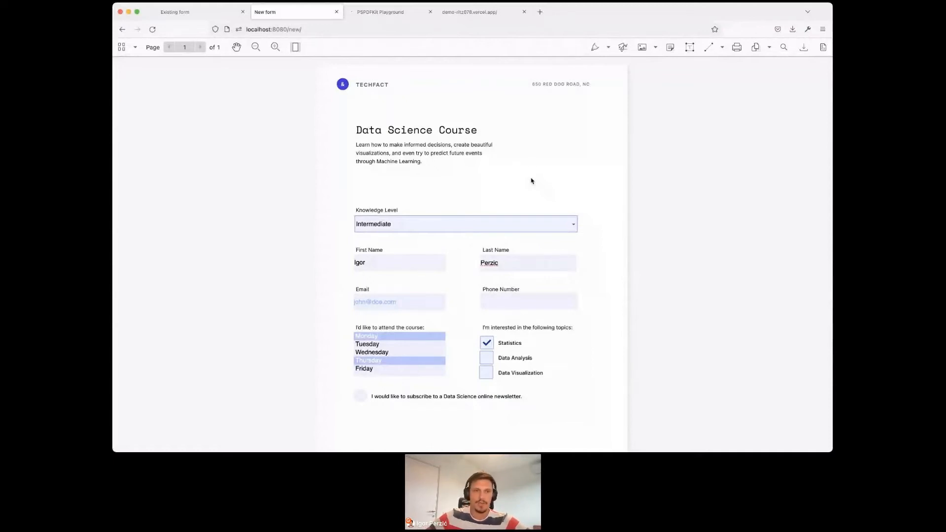
- Switch to the existing form and place a signature field below the newsletter line, aligned with the fields' left edge
click(183, 14)
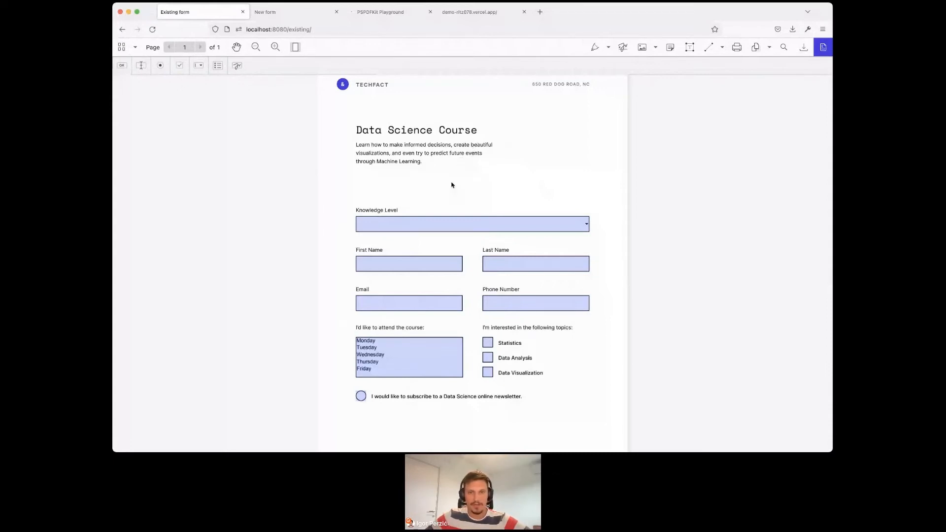
scroll(452, 185, down, 1)
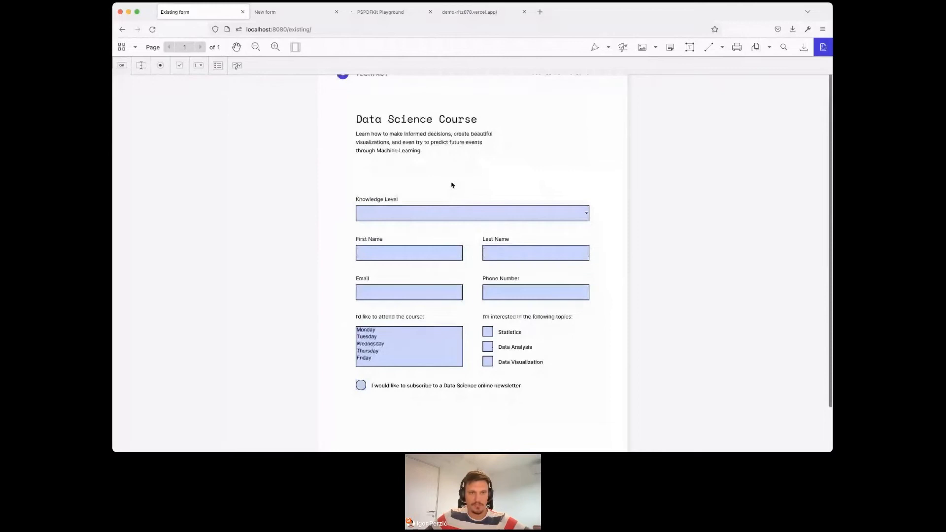
scroll(452, 185, down, 3)
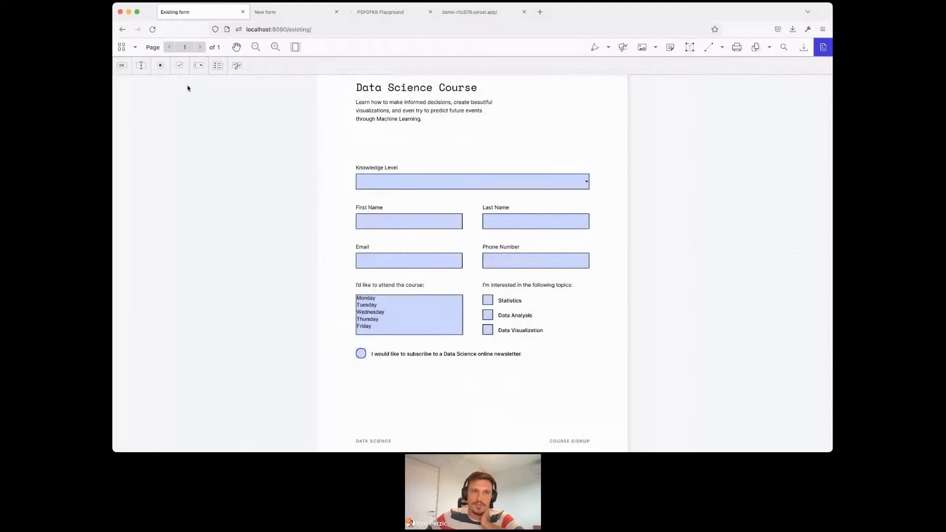
click(236, 69)
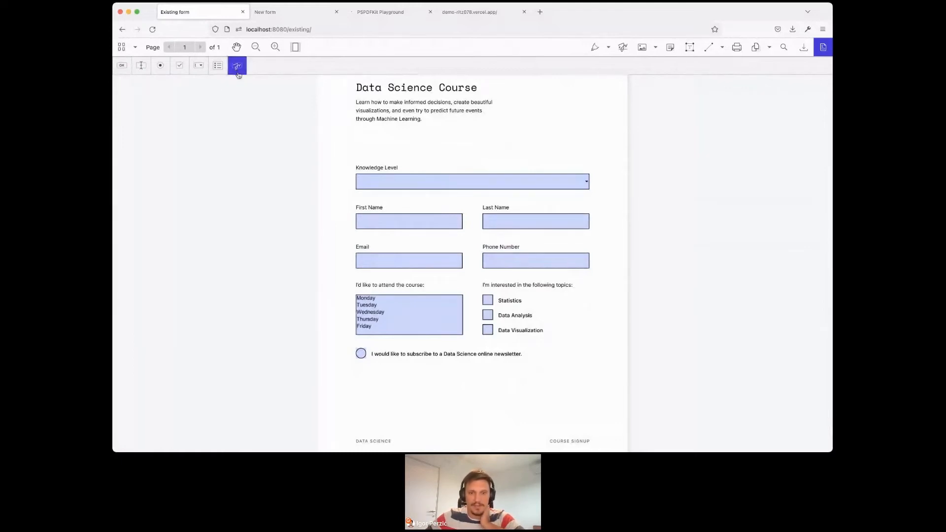
drag(352, 368, 355, 375)
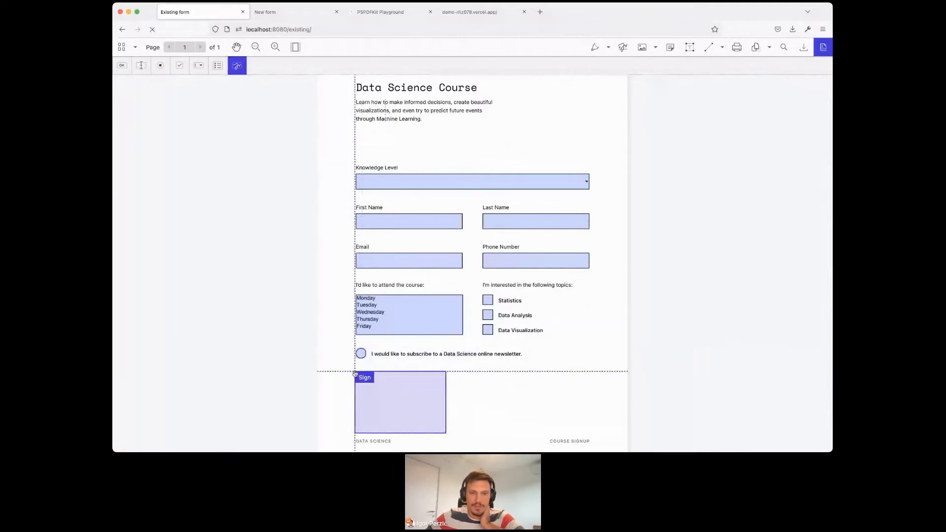
drag(448, 377, 412, 306)
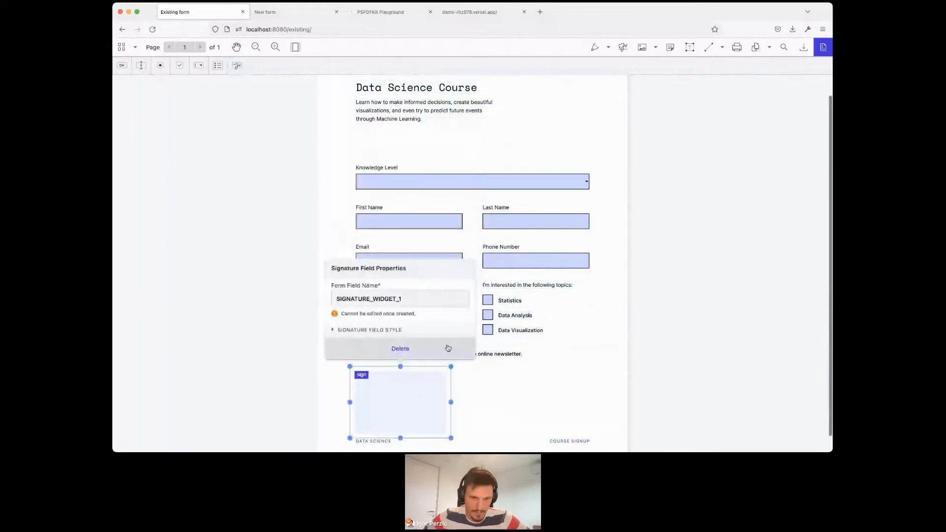
- Shrink the signature field slightly by lowering its upper edge, leaving space beneath the newsletter line, and deselect it
scroll(425, 317, down, 1)
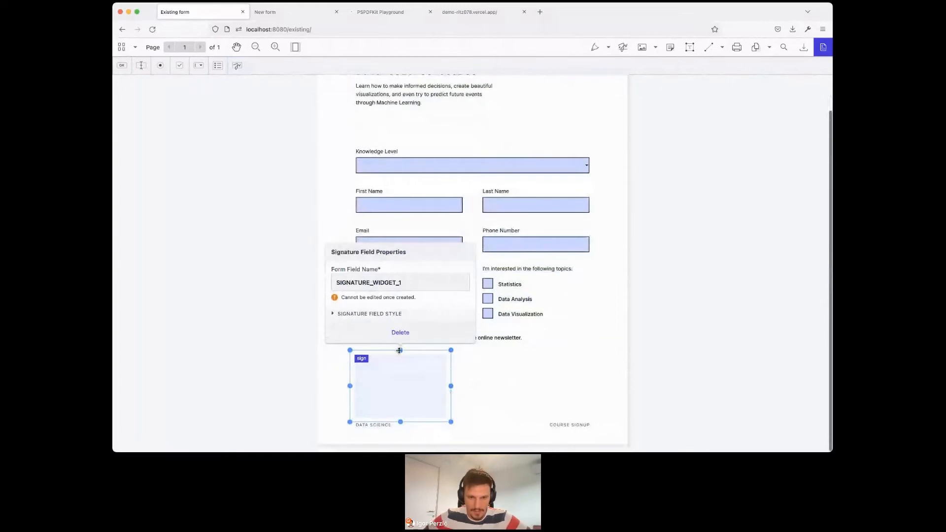
drag(399, 350, 400, 358)
click(513, 387)
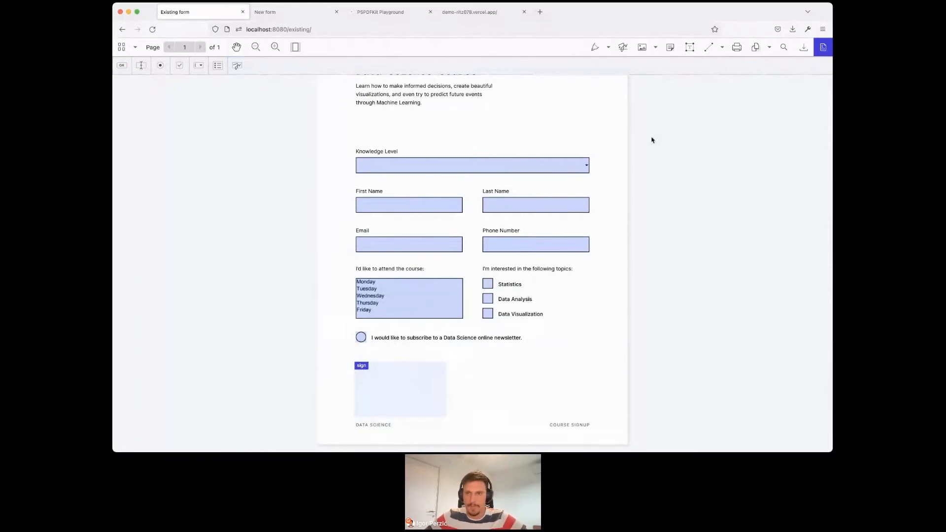
- Add the text label "Signature" just above the signature field and set its font size to 12
click(691, 48)
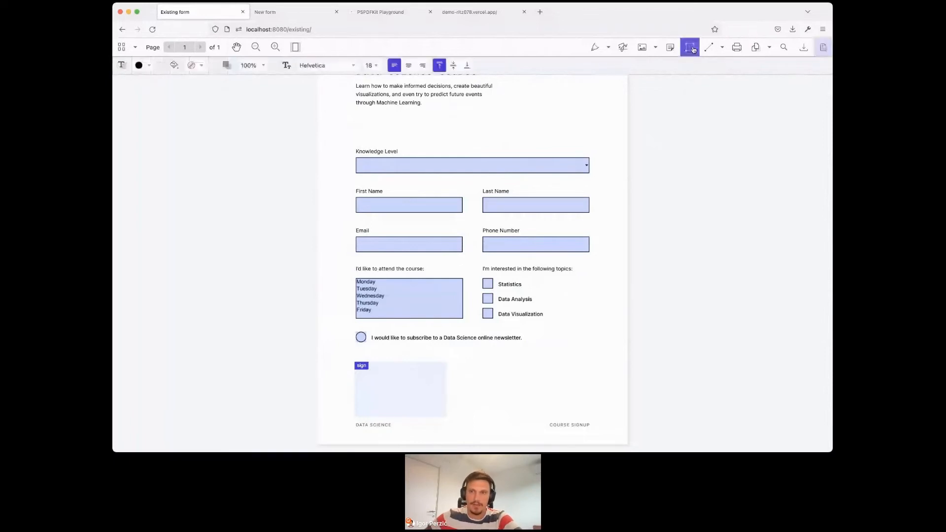
click(356, 352)
text(Signature)
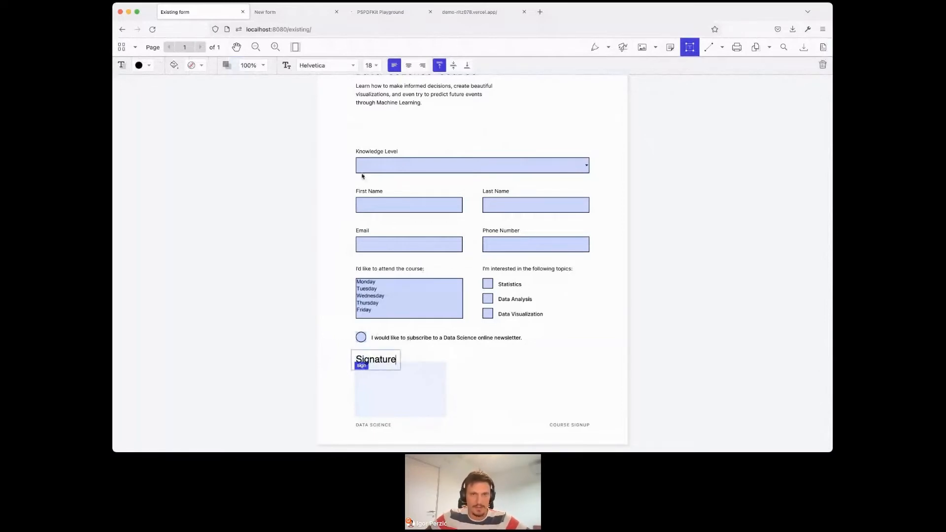
click(378, 68)
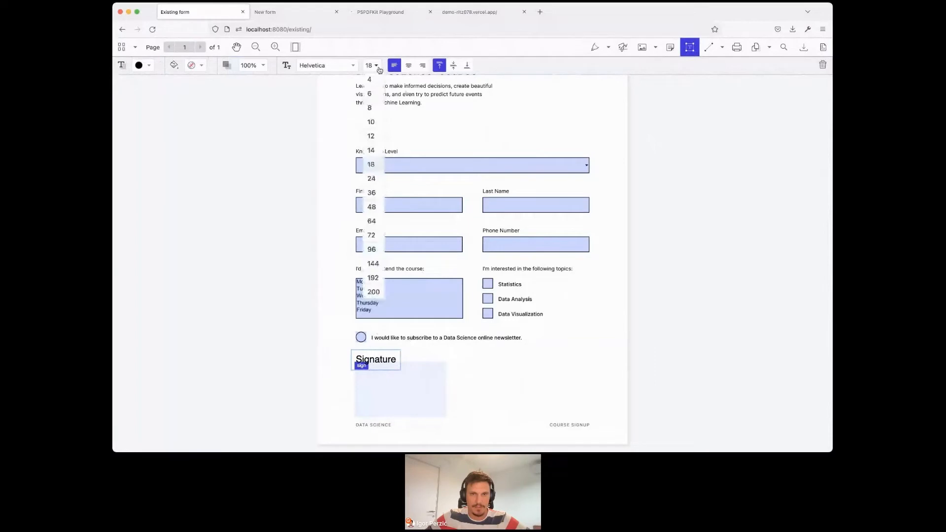
click(376, 135)
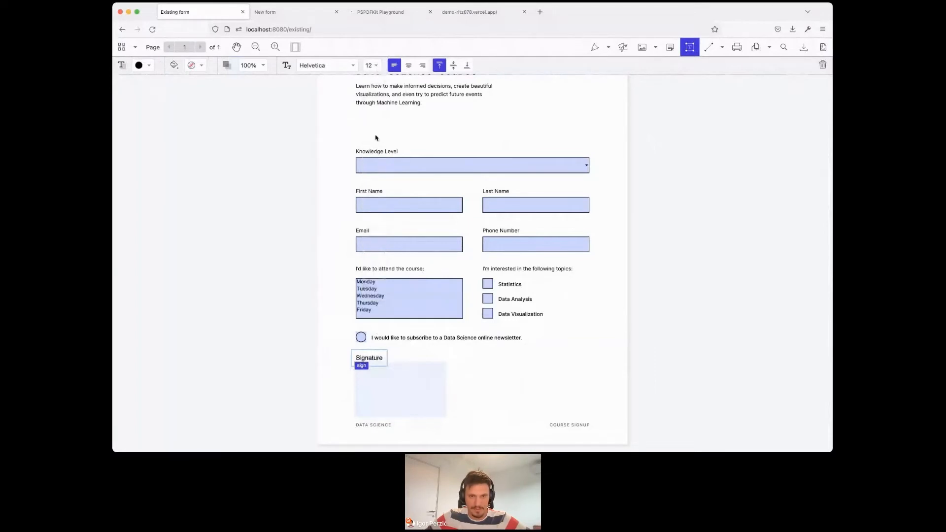
- Move the "Signature" label up slightly so it clears the signature field, and deselect it
key(Escape)
click(379, 359)
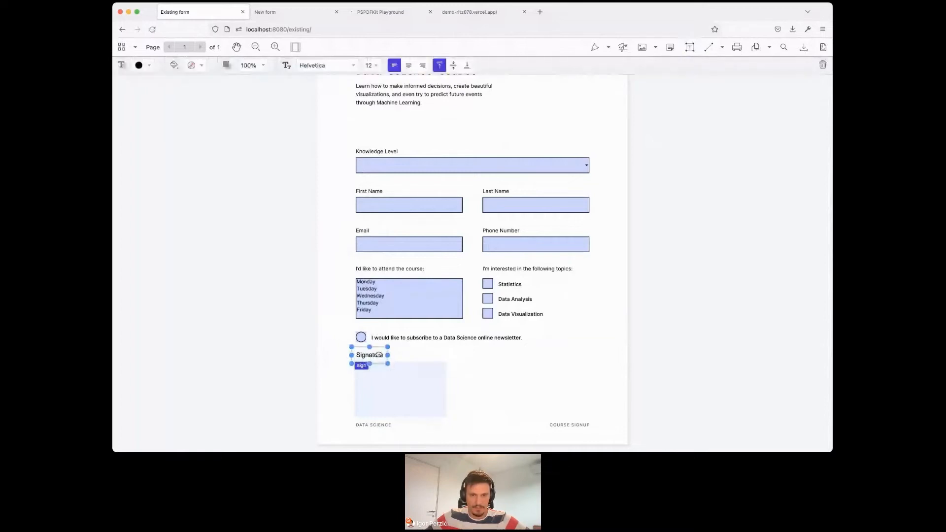
click(481, 368)
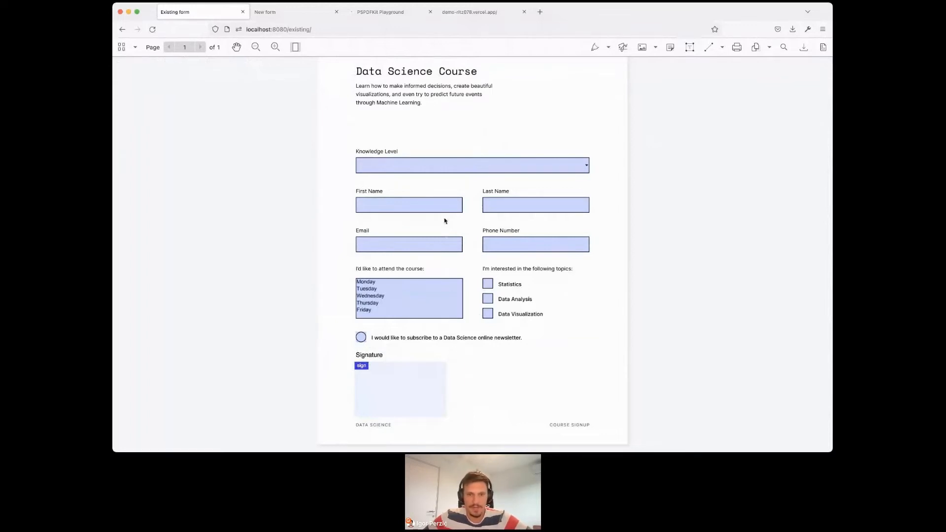
- Return to form editing and give the course days list box a light purple border with the Dashed style
click(436, 299)
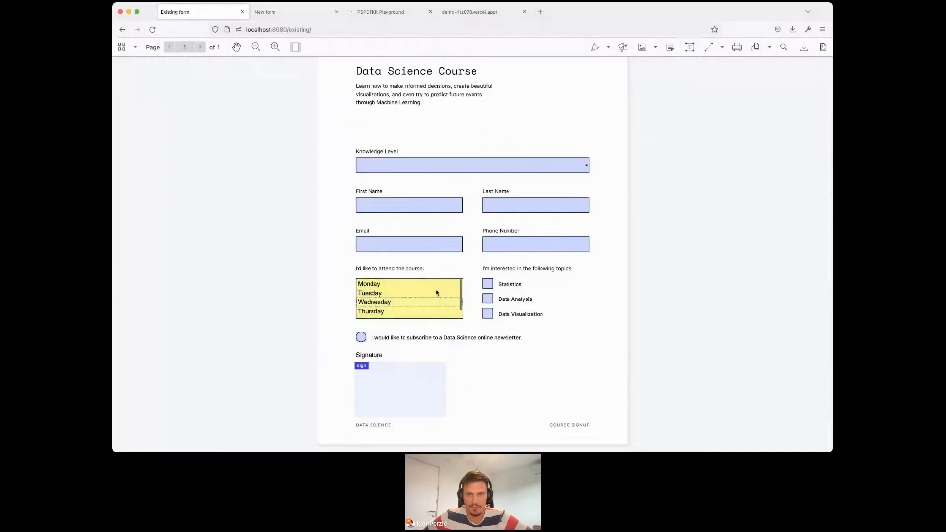
click(614, 182)
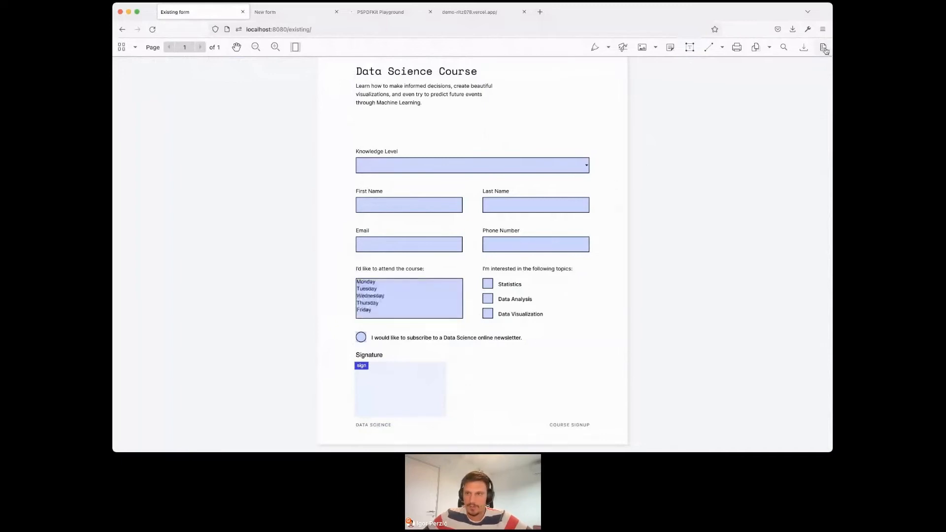
click(823, 48)
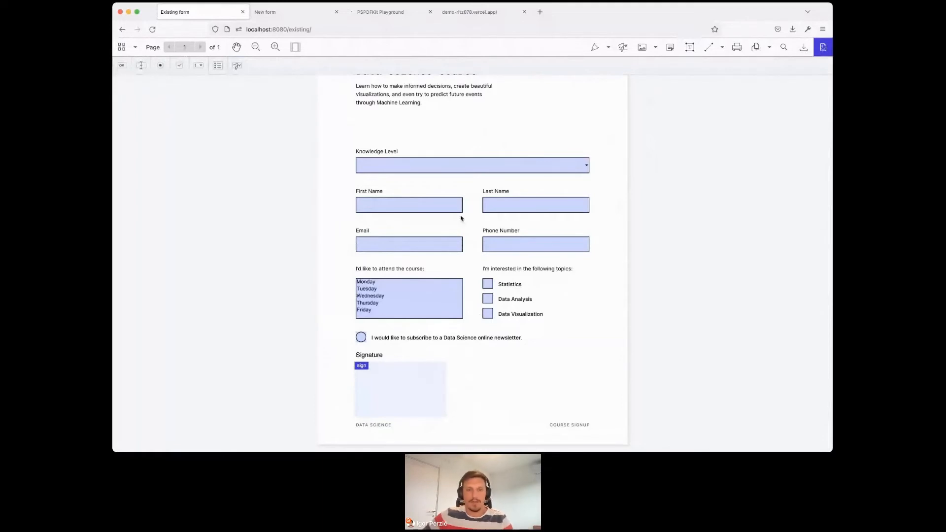
click(449, 294)
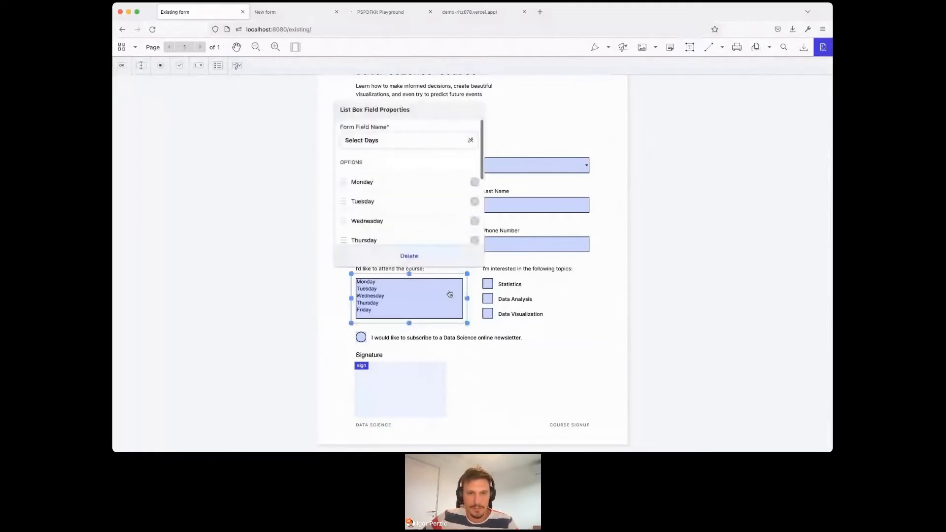
scroll(426, 207, down, 3)
scroll(426, 209, down, 2)
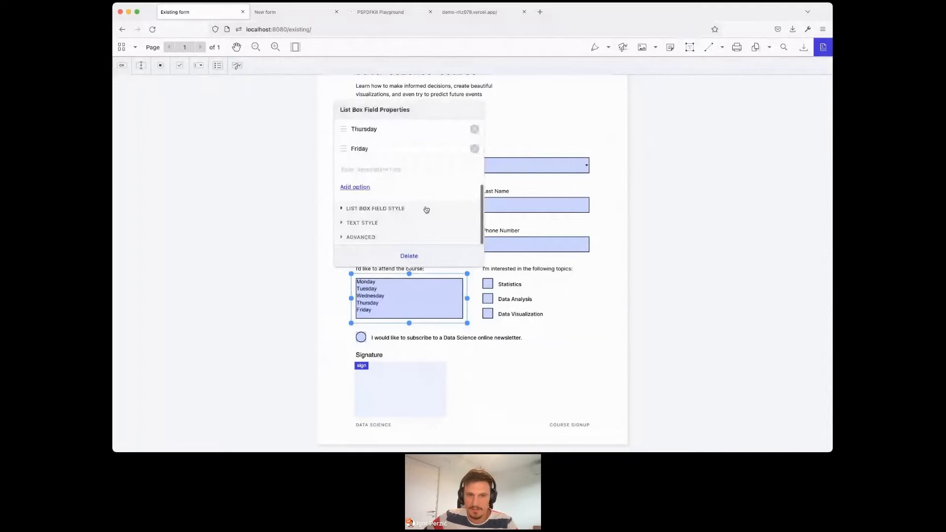
click(380, 209)
scroll(411, 202, down, 2)
click(473, 208)
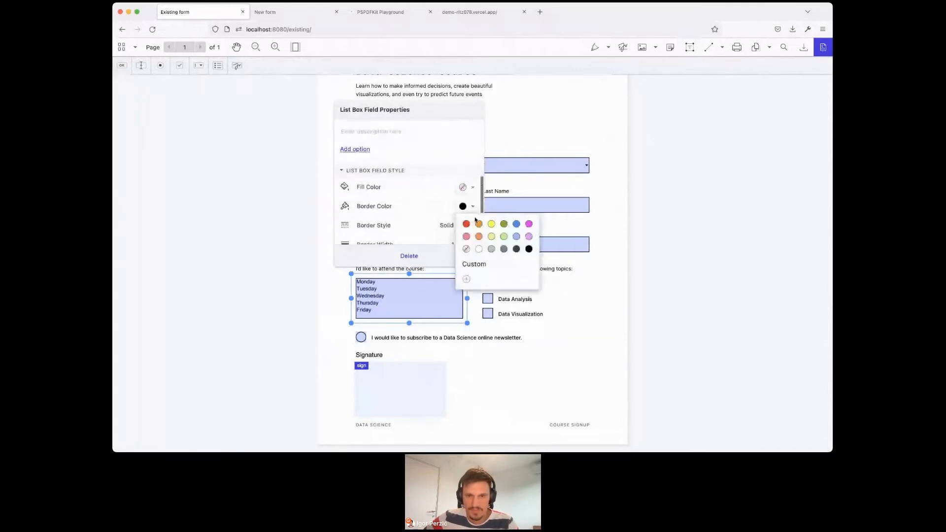
click(529, 237)
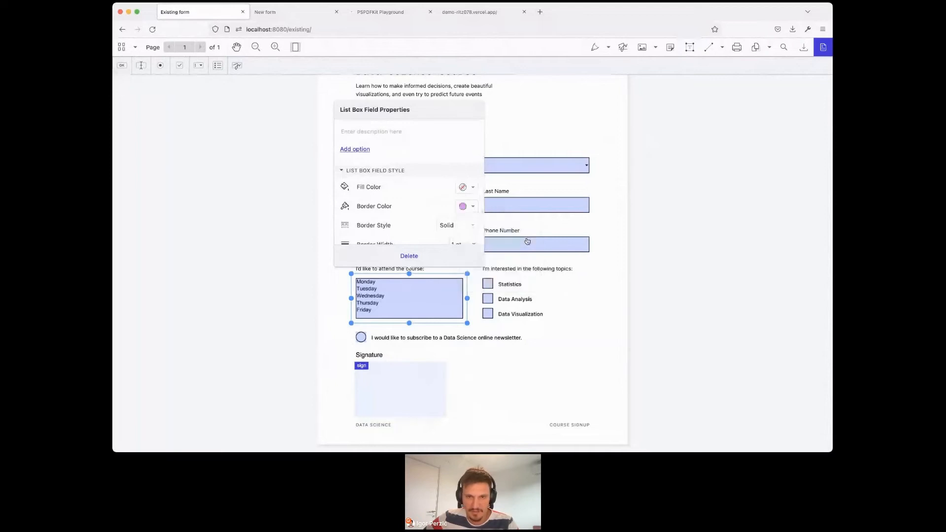
click(457, 225)
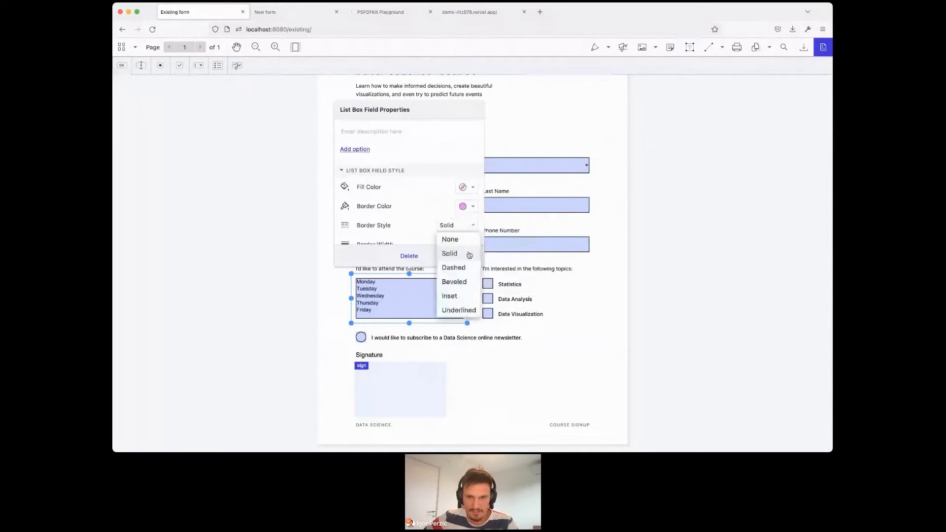
click(463, 269)
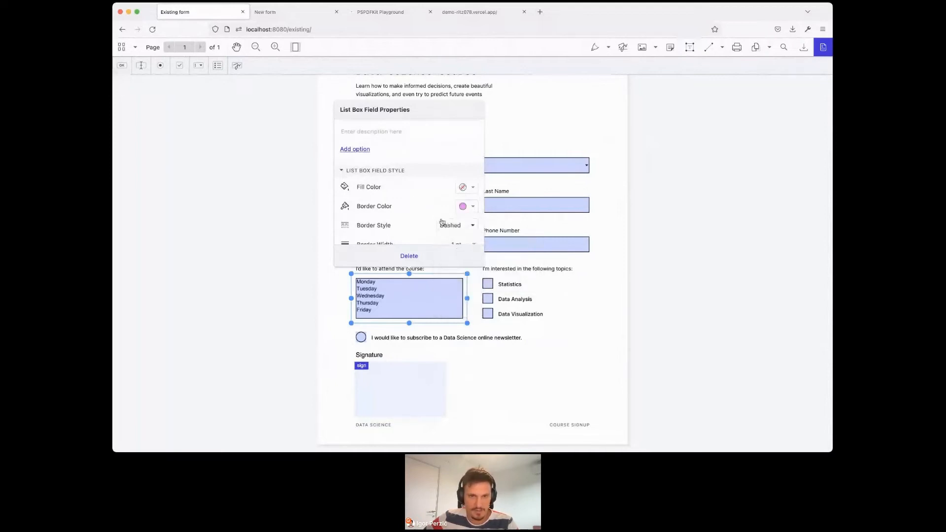
- Set the course days list box's fill color to red and close its properties
scroll(423, 220, down, 1)
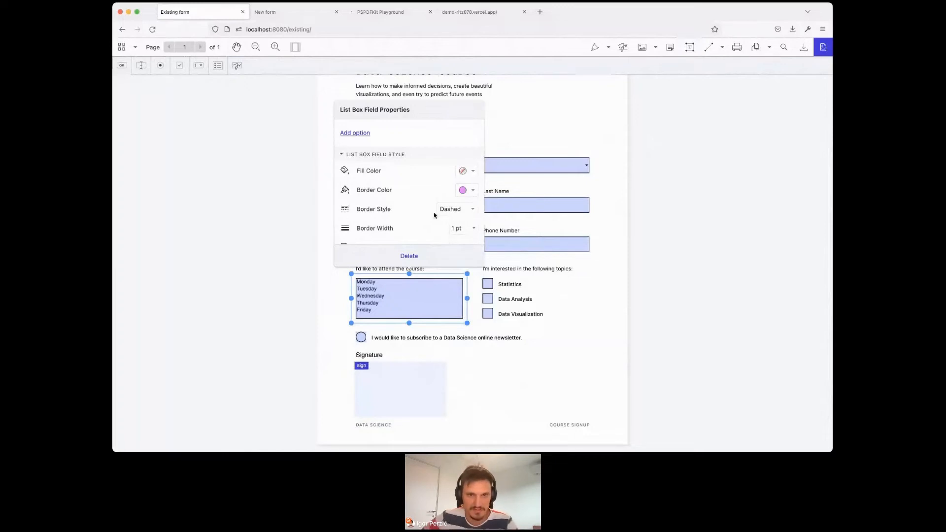
click(471, 172)
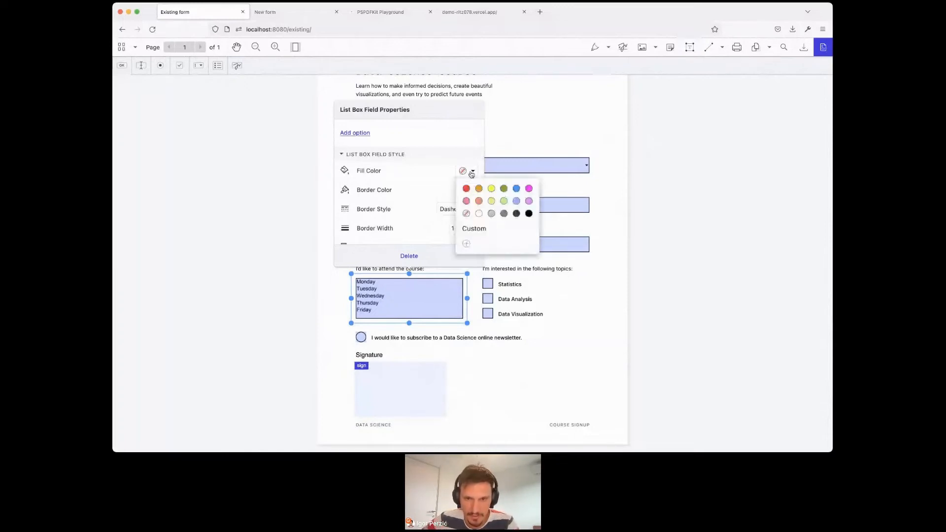
click(467, 190)
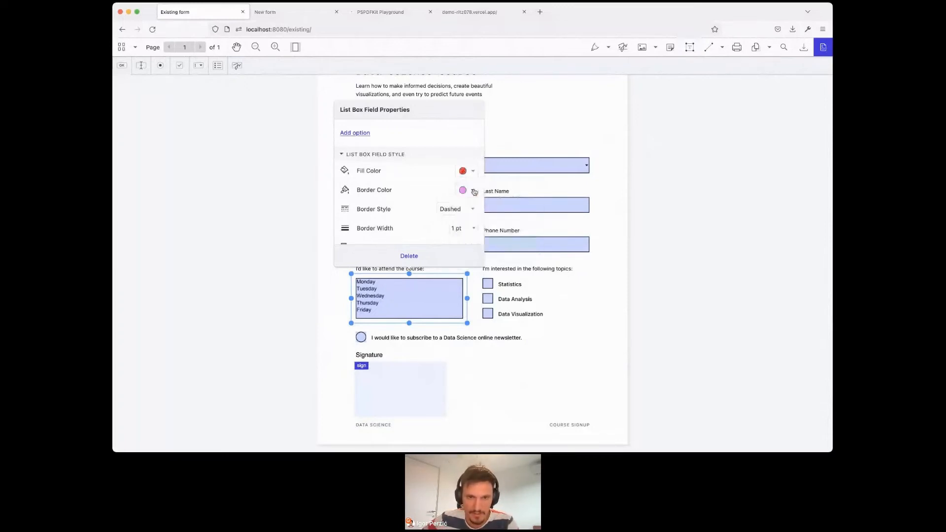
click(567, 119)
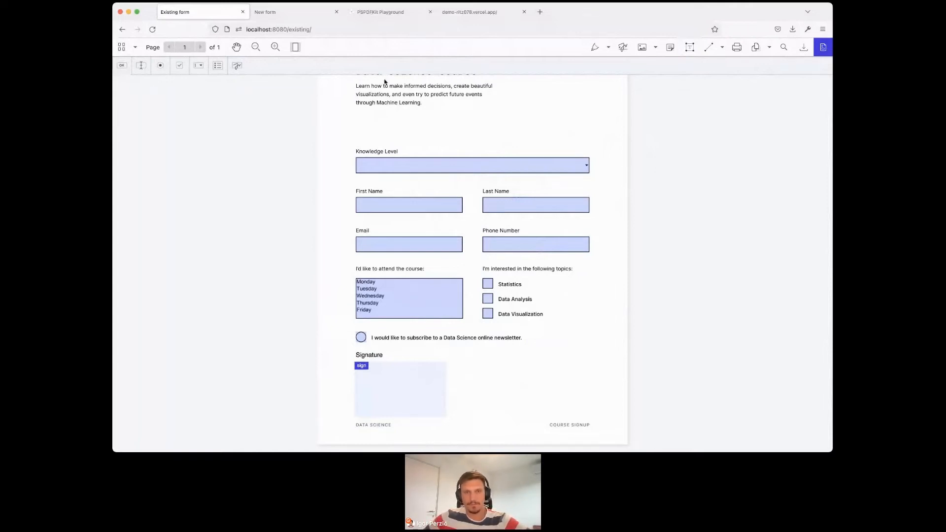
- Switch to the PSPDFKit Playground and place the text cursor at the end of the theme line in the JavaScript code
click(389, 12)
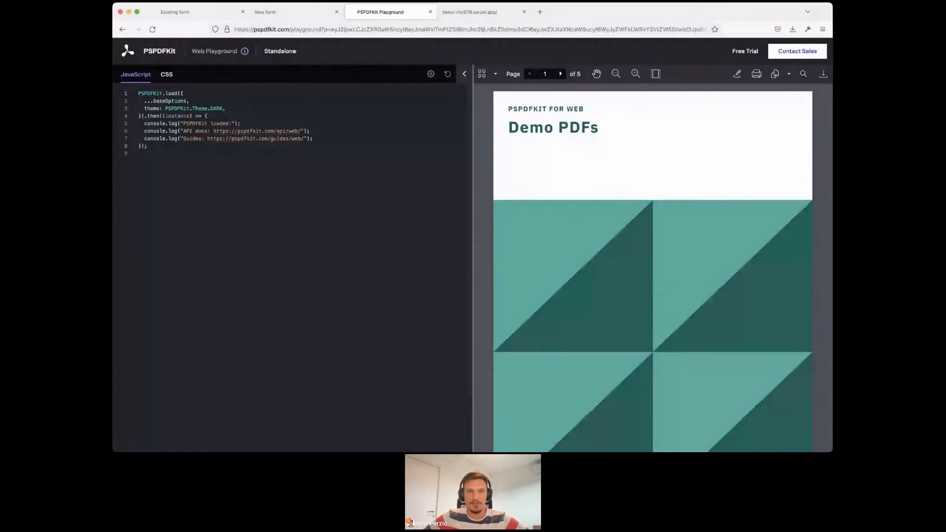
click(240, 108)
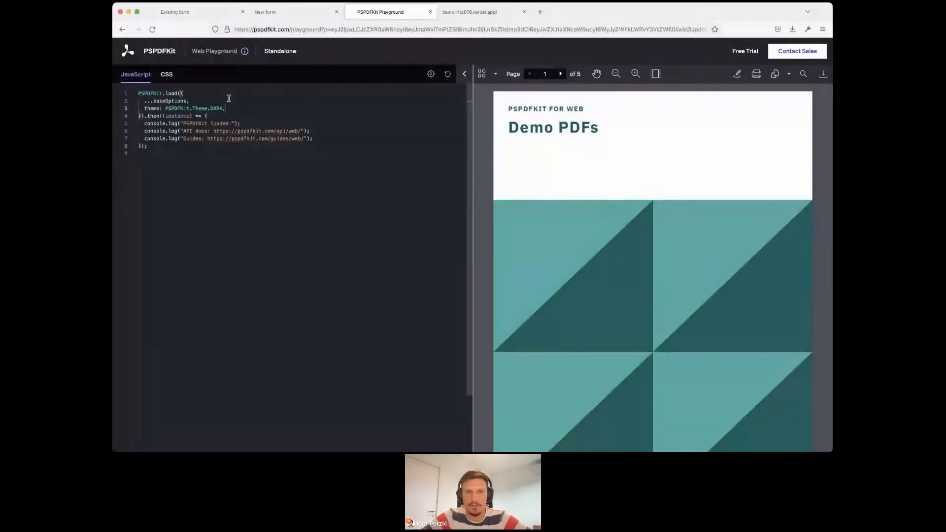